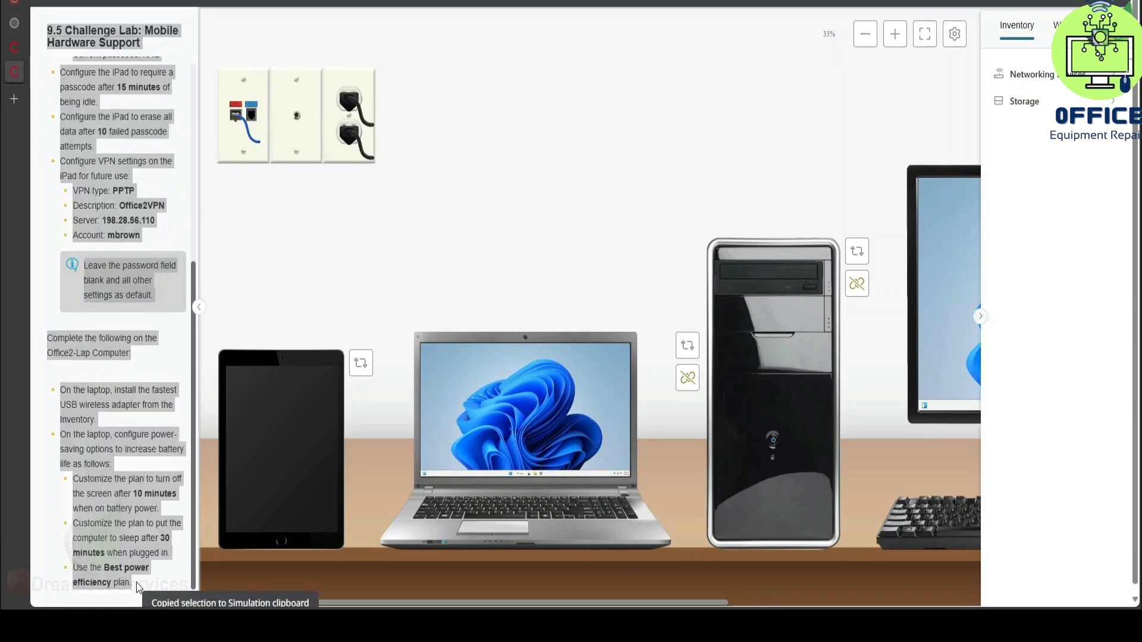
Read through the lab scenario and the task requirements for the iPad and the Office2-Lap computer.
key("ctrl+c")
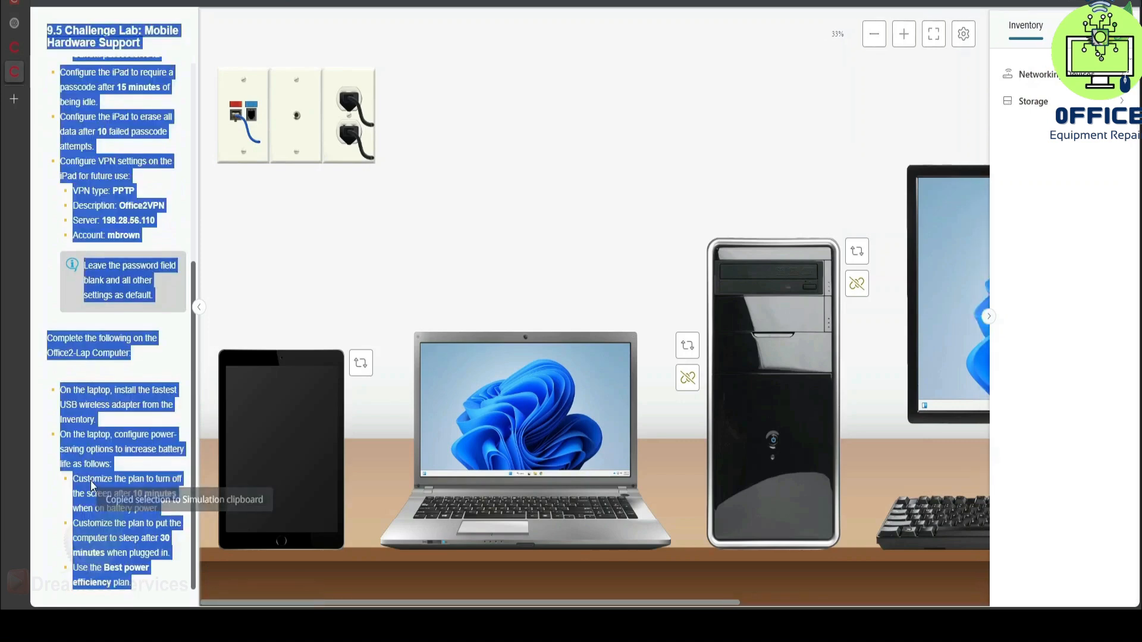
left_click(143, 409)
key("ctrl+shift+u")
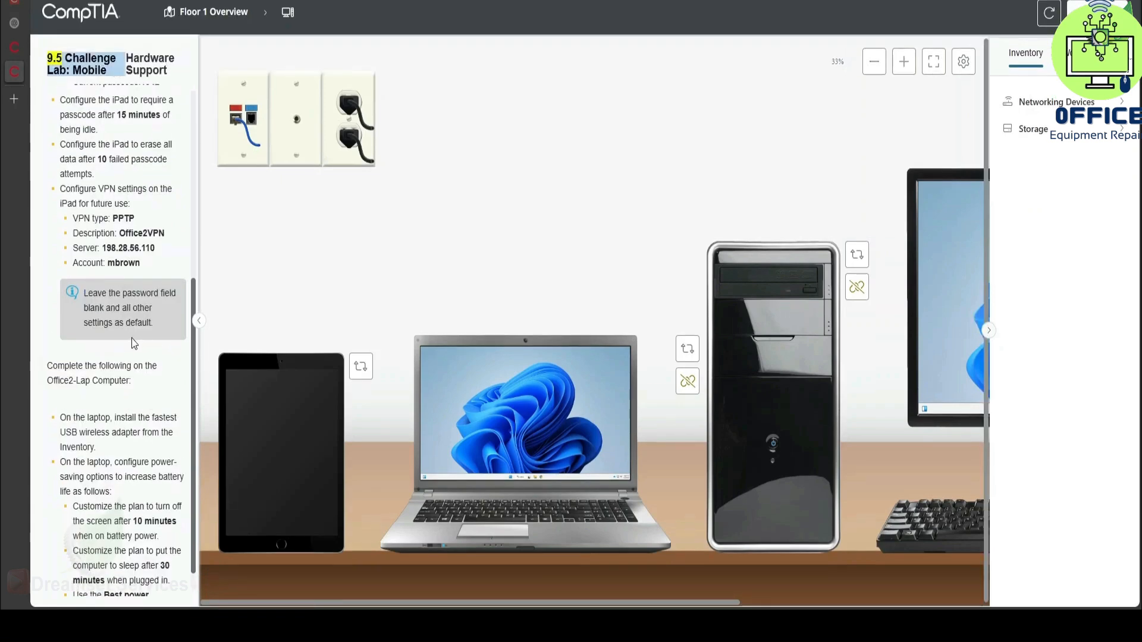
scroll(126, 352, "up", 5)
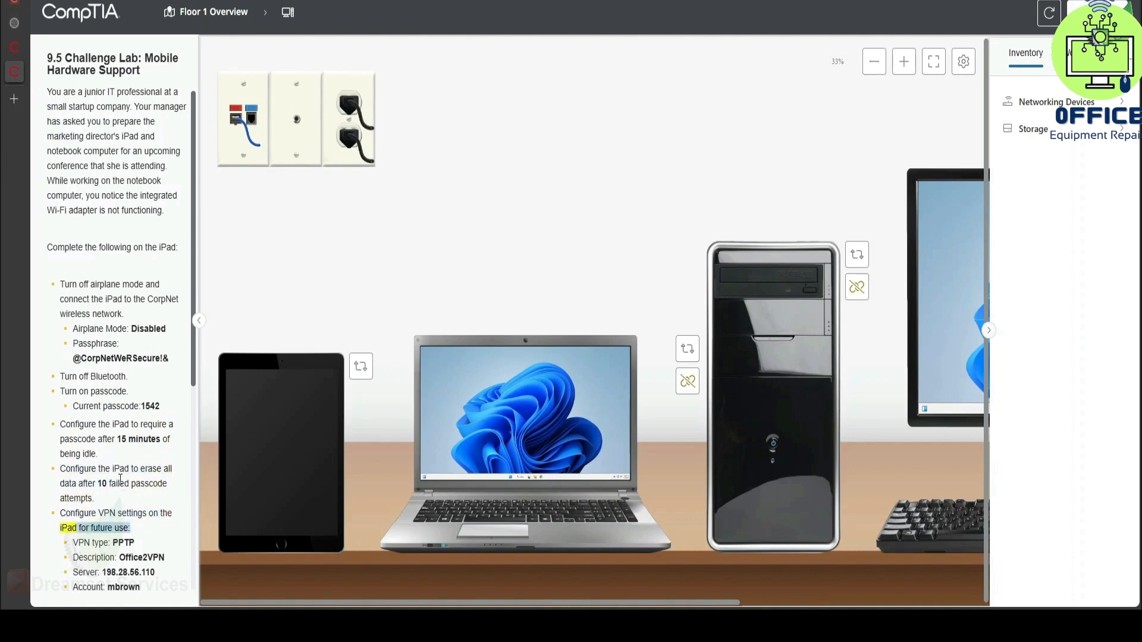
scroll(108, 478, "down", 2)
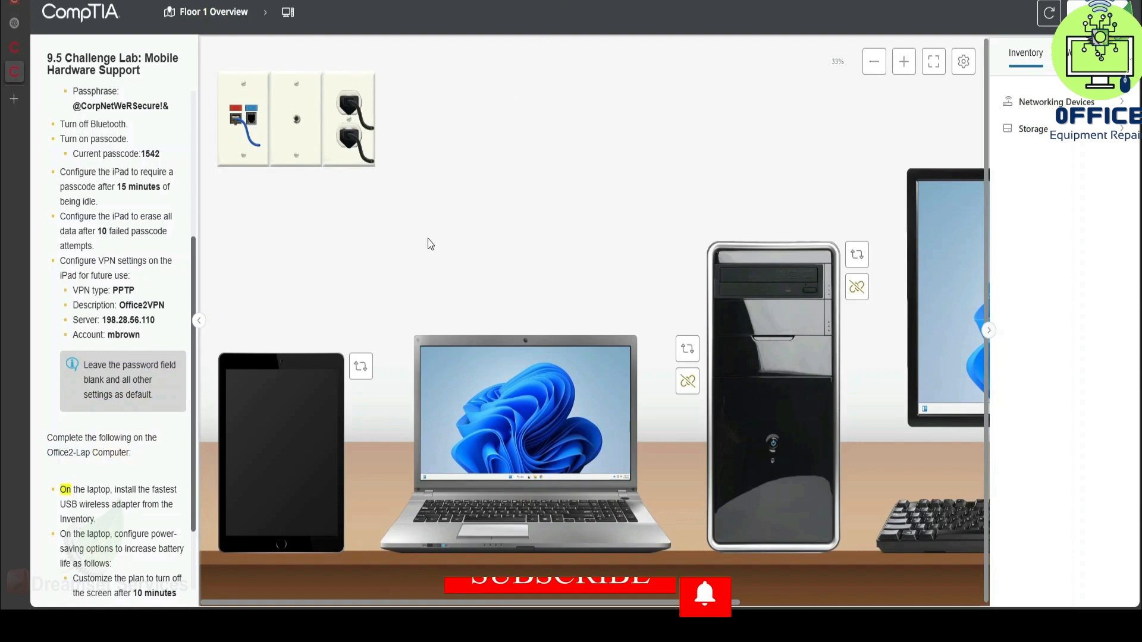
Open the iPad from the workspace and launch its Settings app, with the iPad task instructions in view.
left_click(292, 461)
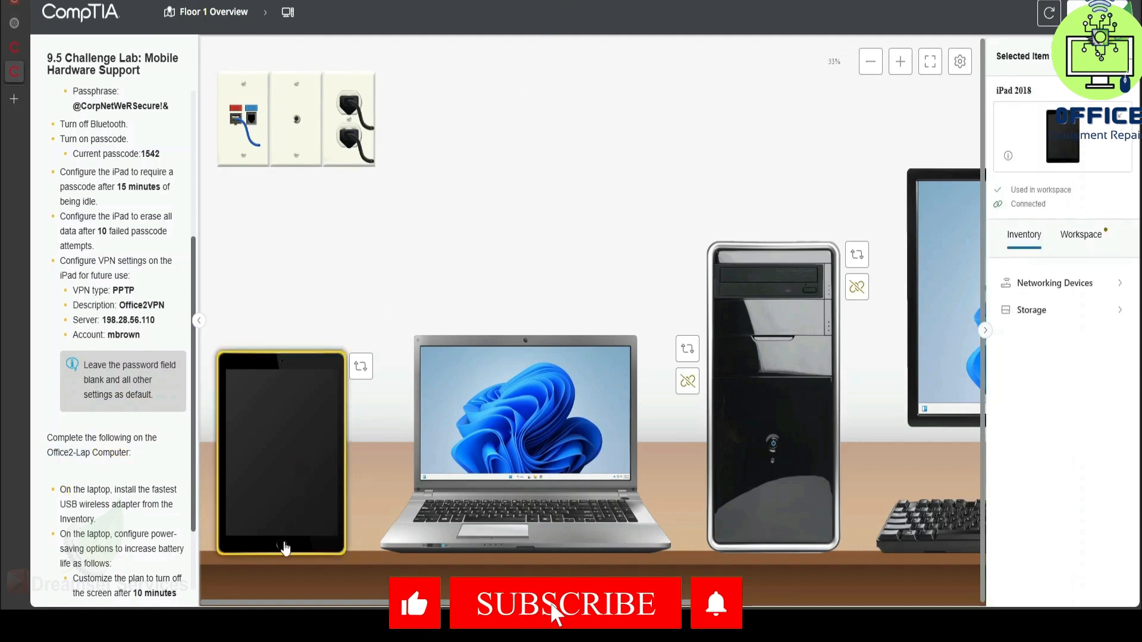
left_click(283, 552)
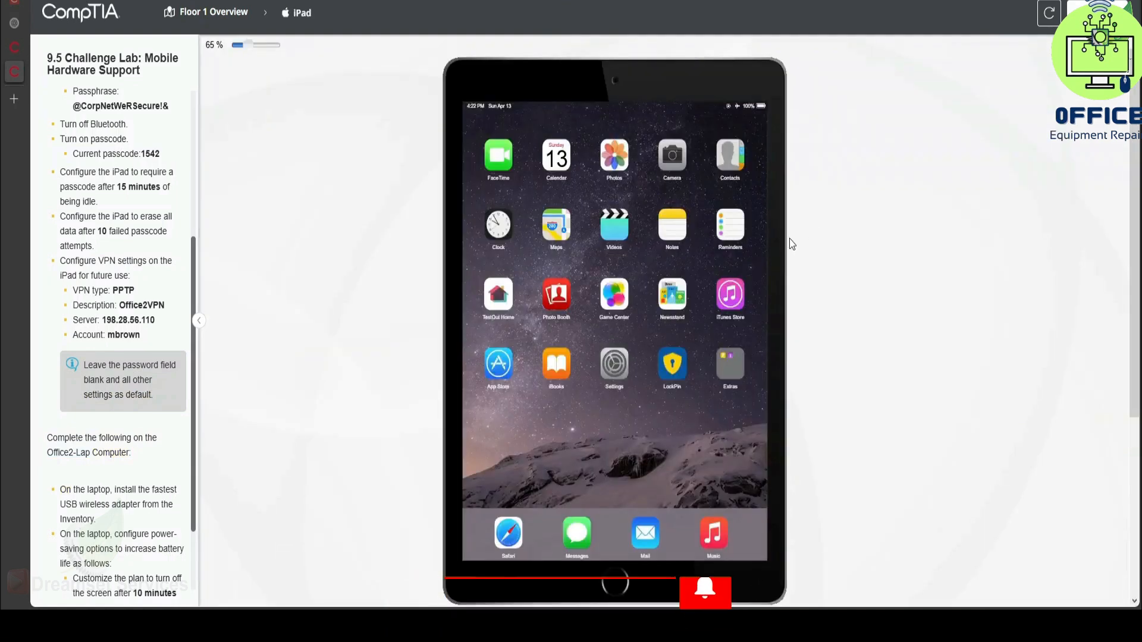
left_click(614, 364)
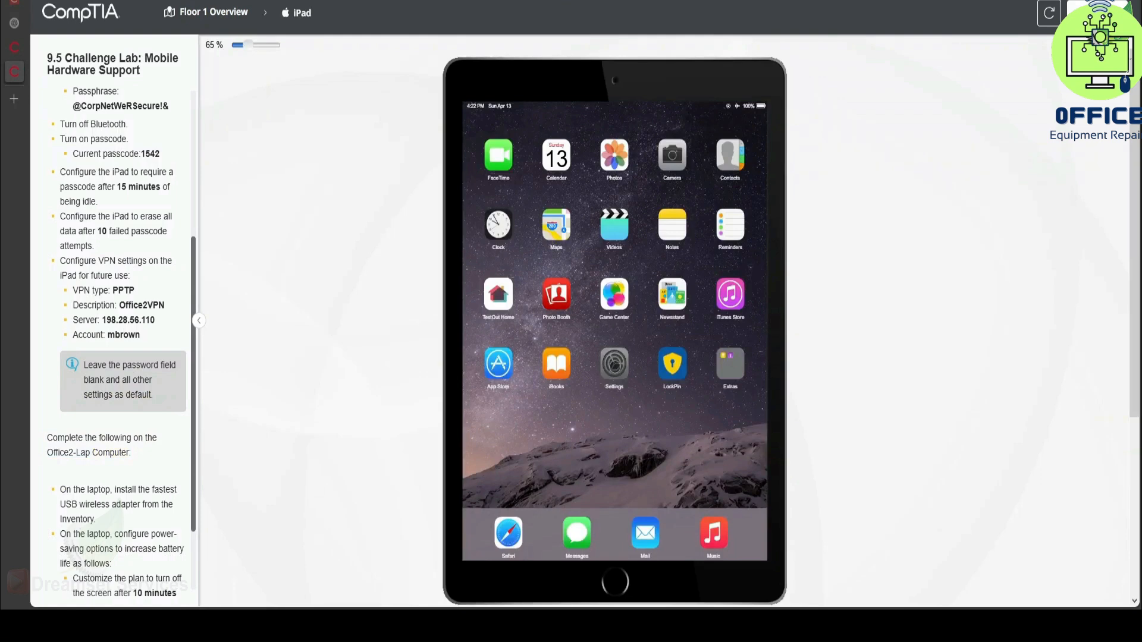
scroll(66, 244, "up", 5)
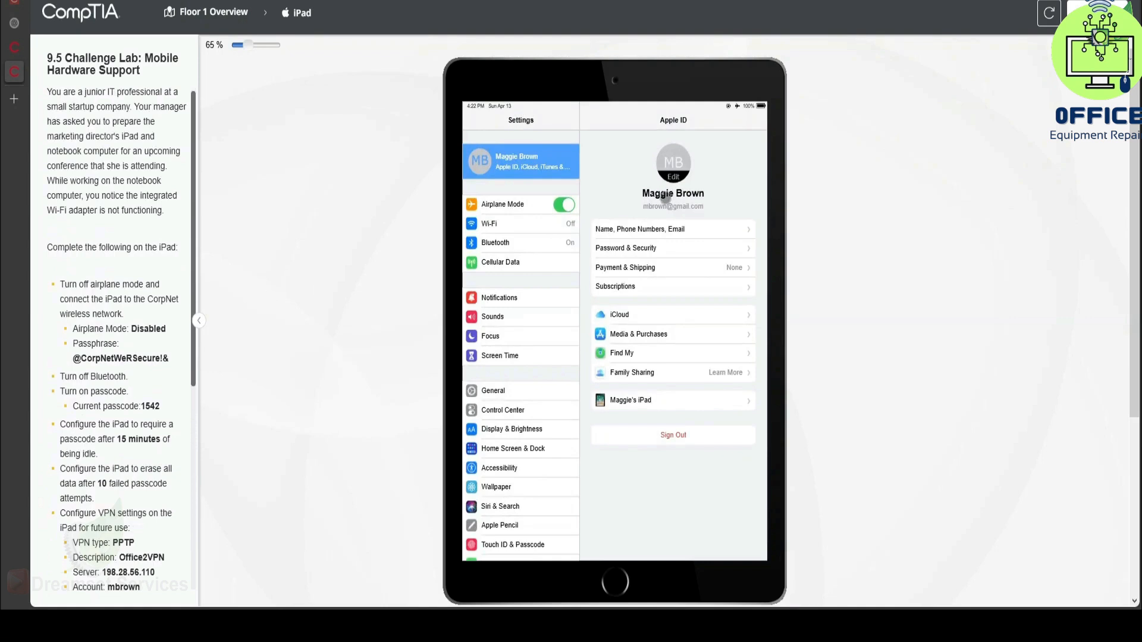
Turn off airplane mode on the iPad and turn on Wi-Fi.
left_click(563, 205)
left_click(514, 224)
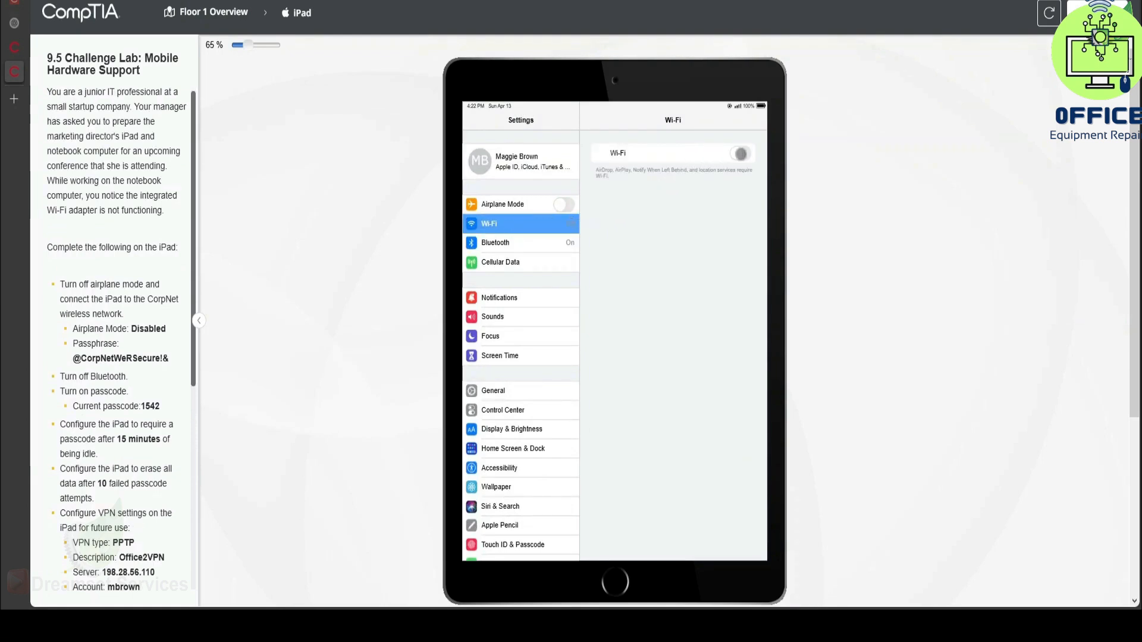
left_click(740, 154)
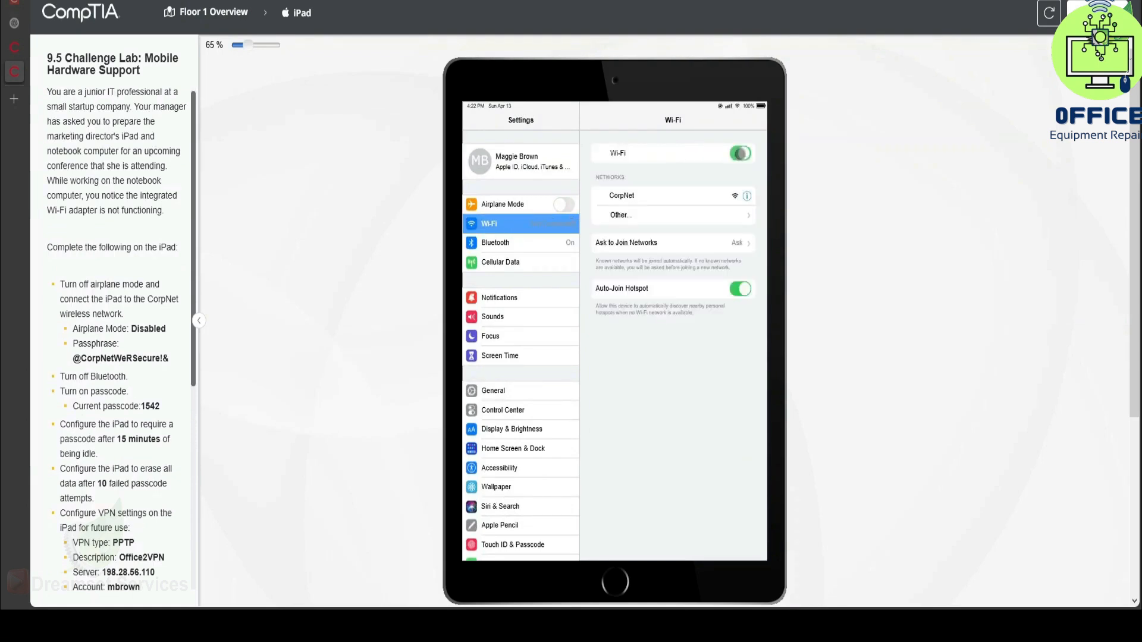
Join the CorpNet wireless network using the passphrase copied from the lab instructions.
left_click(635, 196)
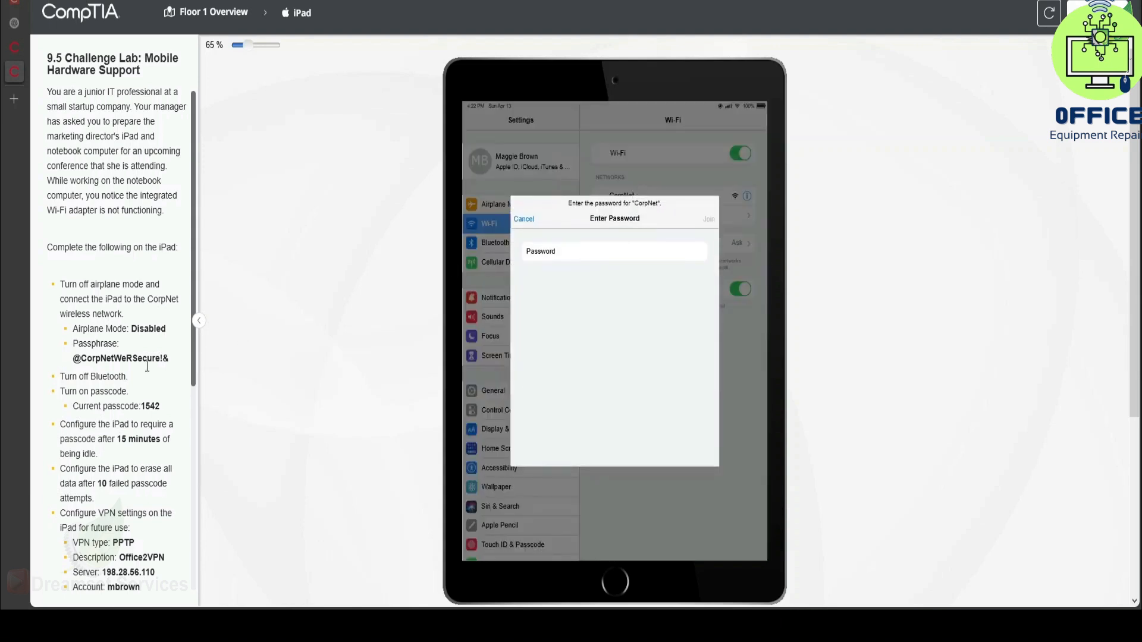
left_click_drag(73, 360, 170, 363)
left_click(605, 252)
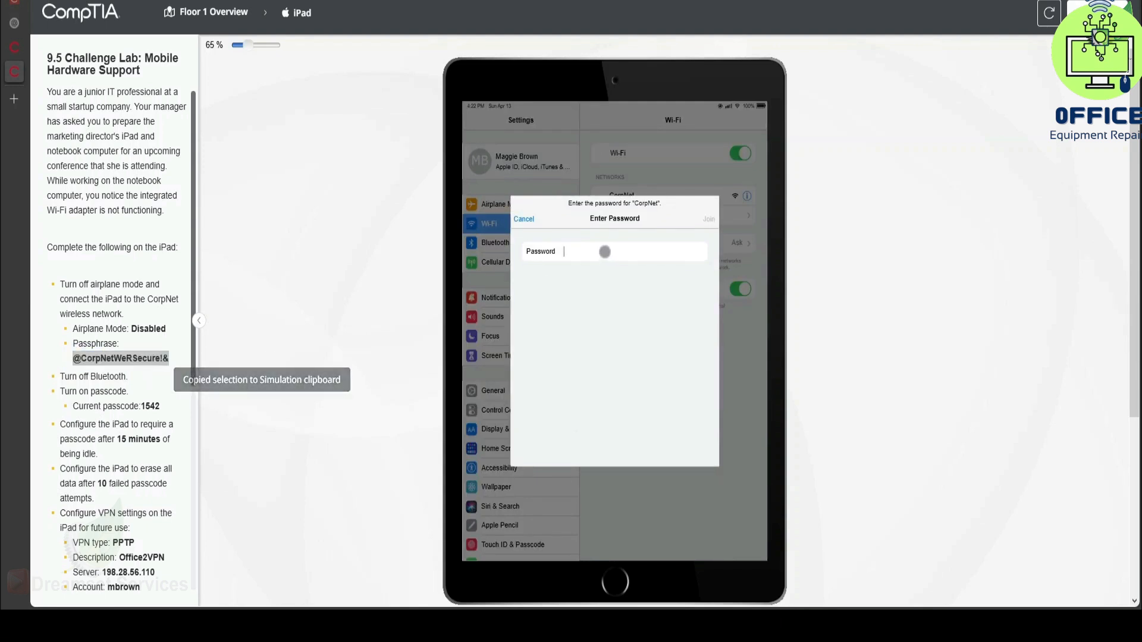
key("ctrl+v")
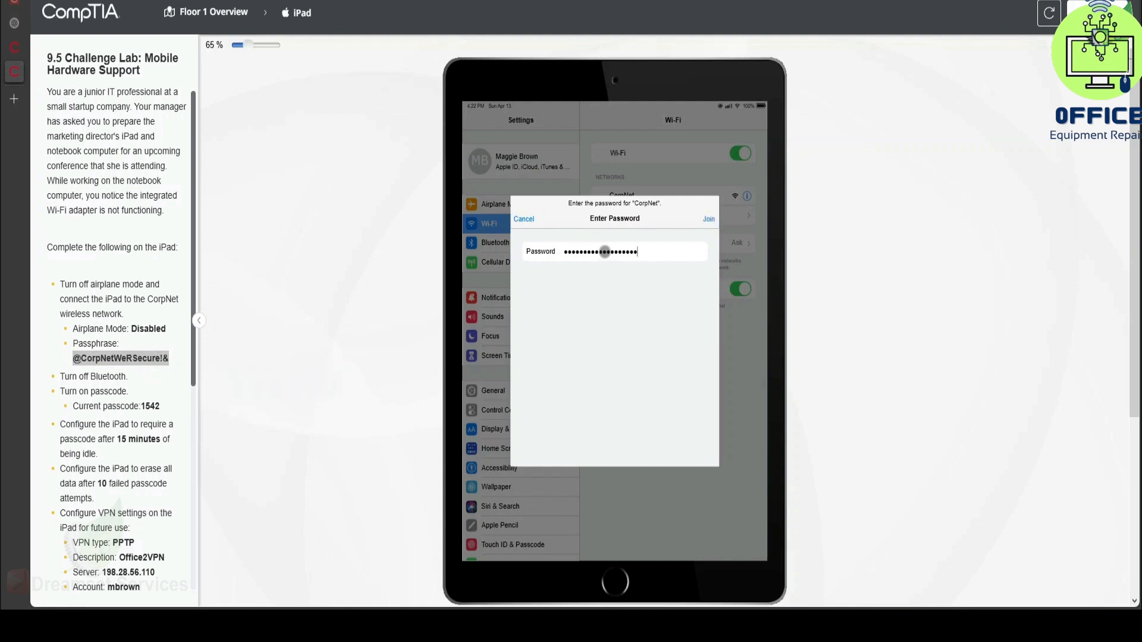
left_click(709, 219)
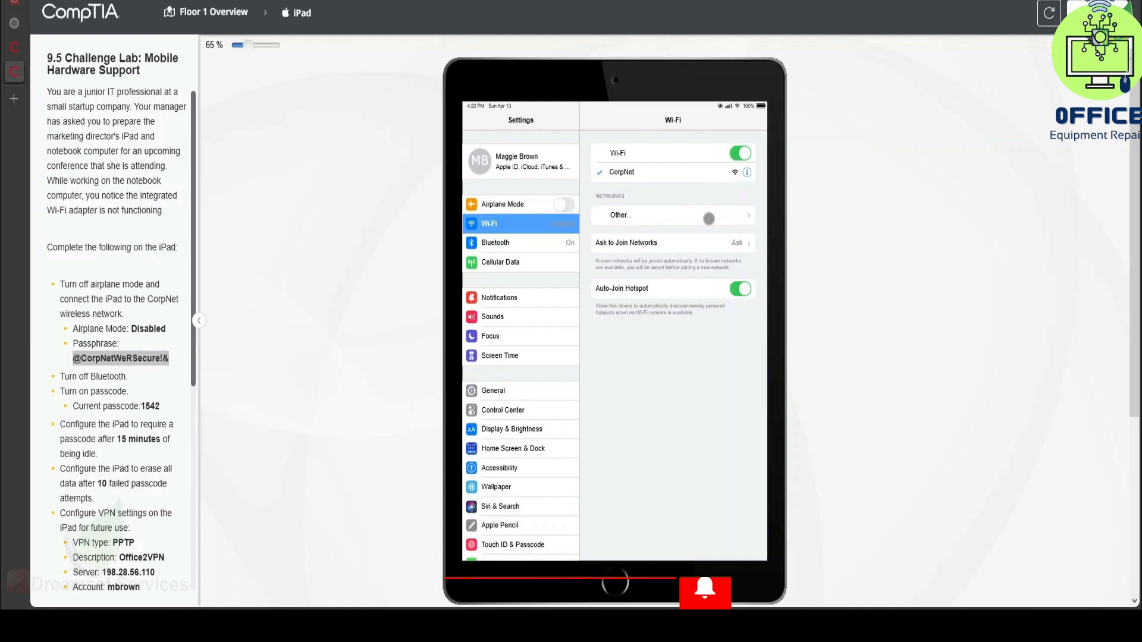
Turn off Bluetooth on the iPad.
left_click(515, 242)
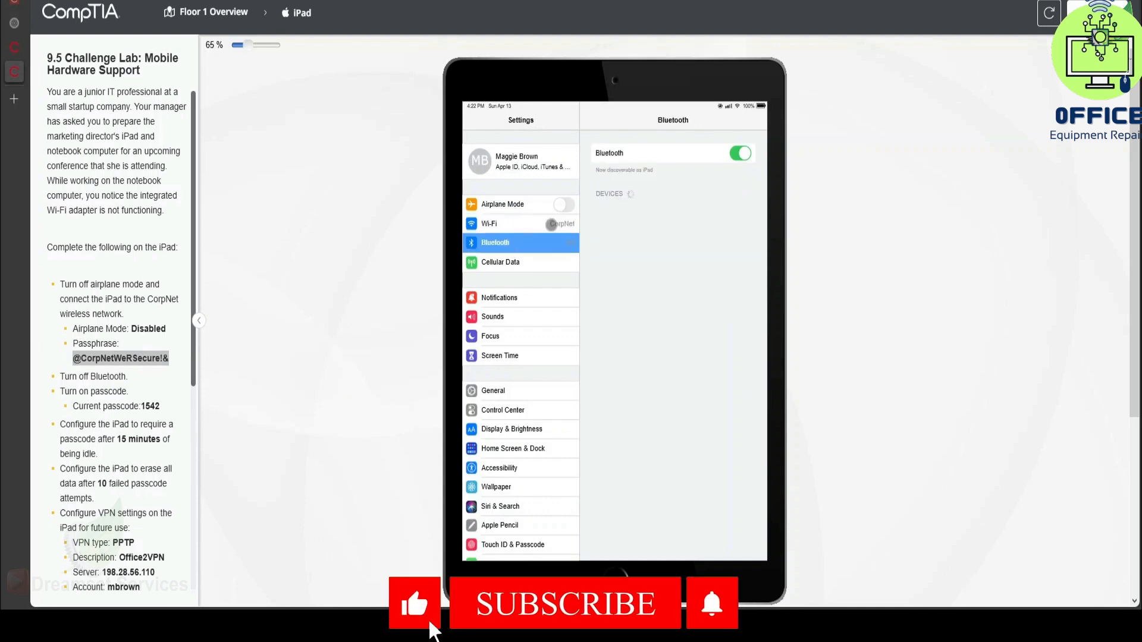
left_click(740, 153)
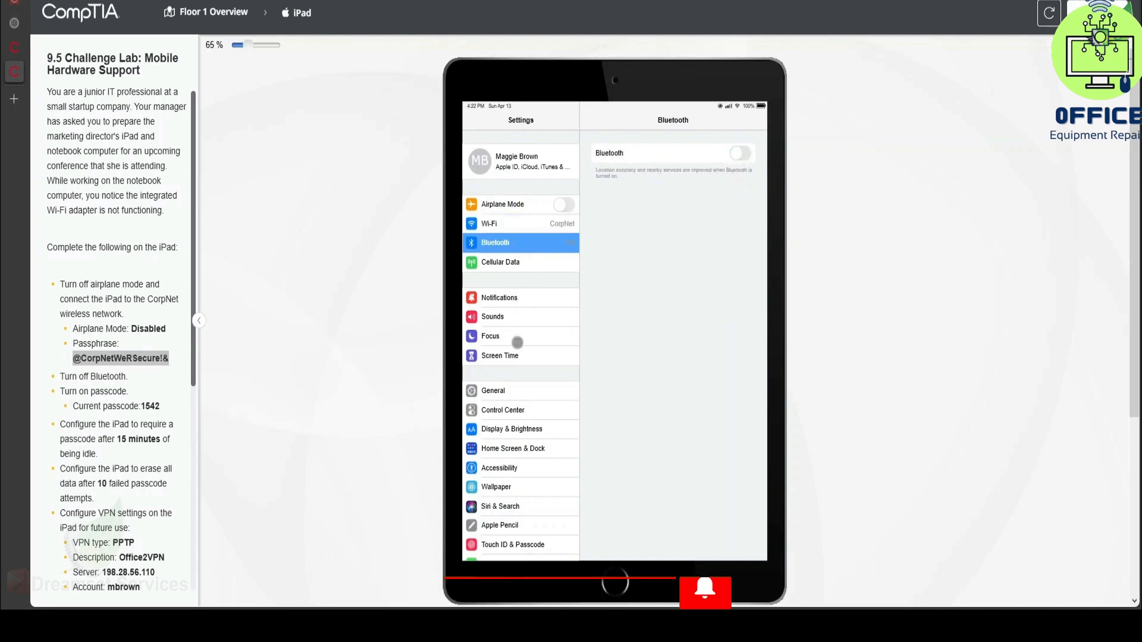
left_click(506, 388)
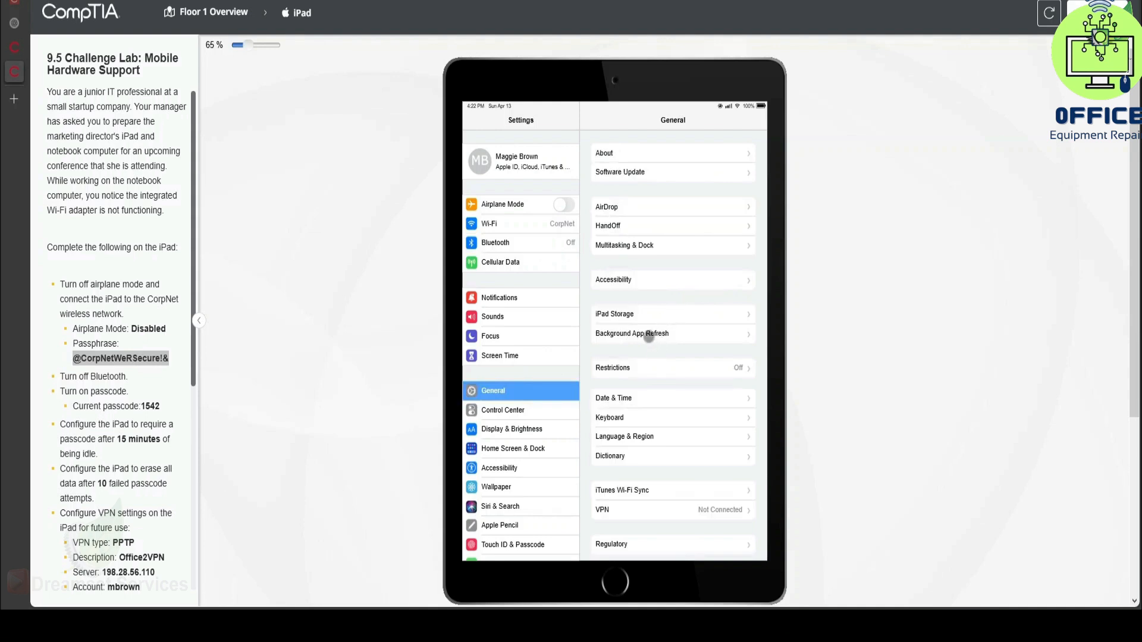
scroll(649, 336, "down", 1)
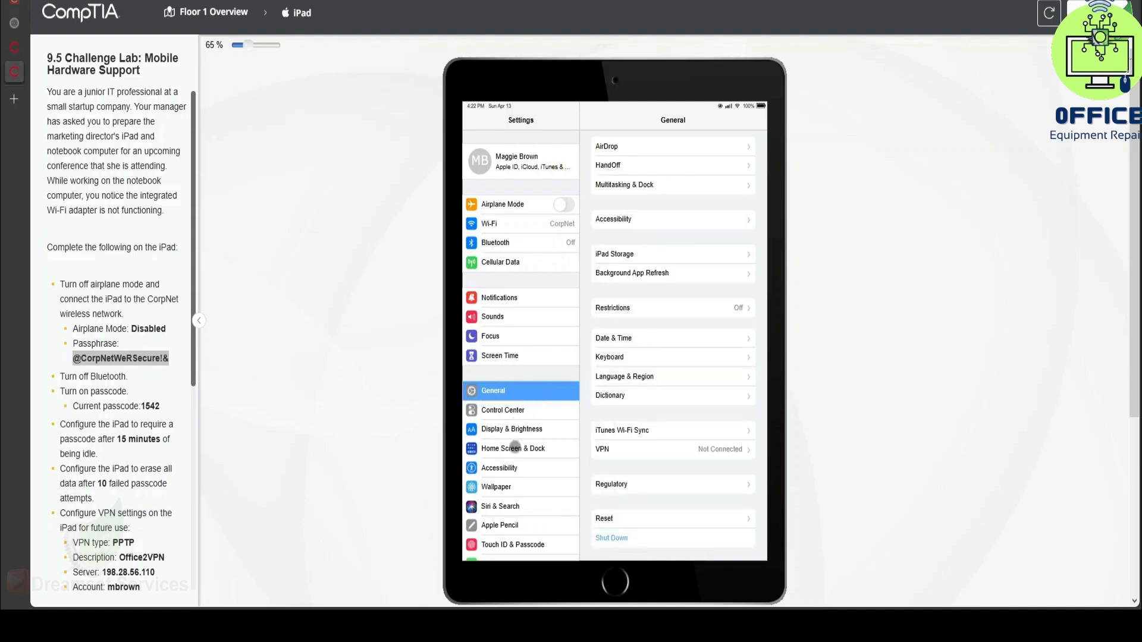
scroll(516, 447, "down", 4)
scroll(515, 447, "down", 4)
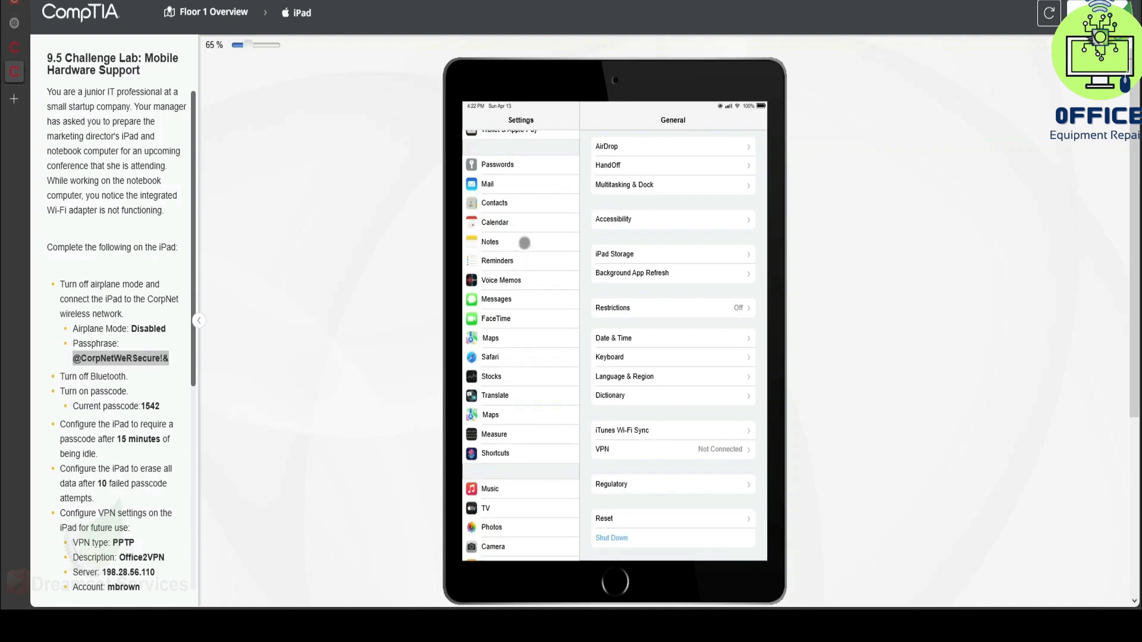
left_click(520, 164)
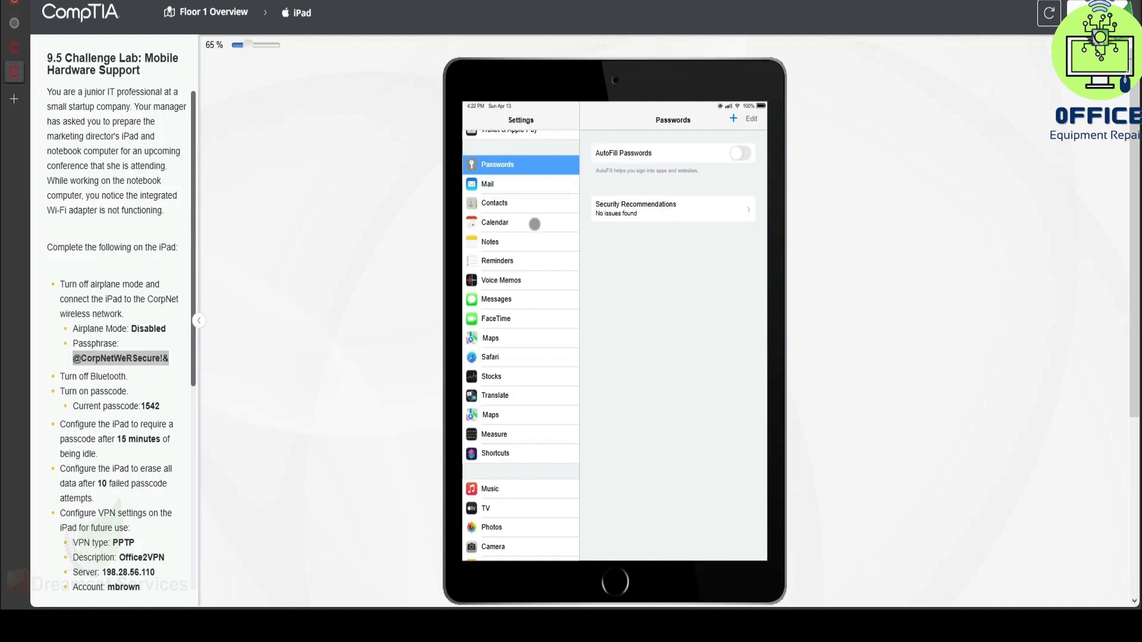
Turn on the iPad passcode in the Touch ID & Passcode settings, entering and confirming the passcode given in the instructions.
scroll(534, 224, "up", 3)
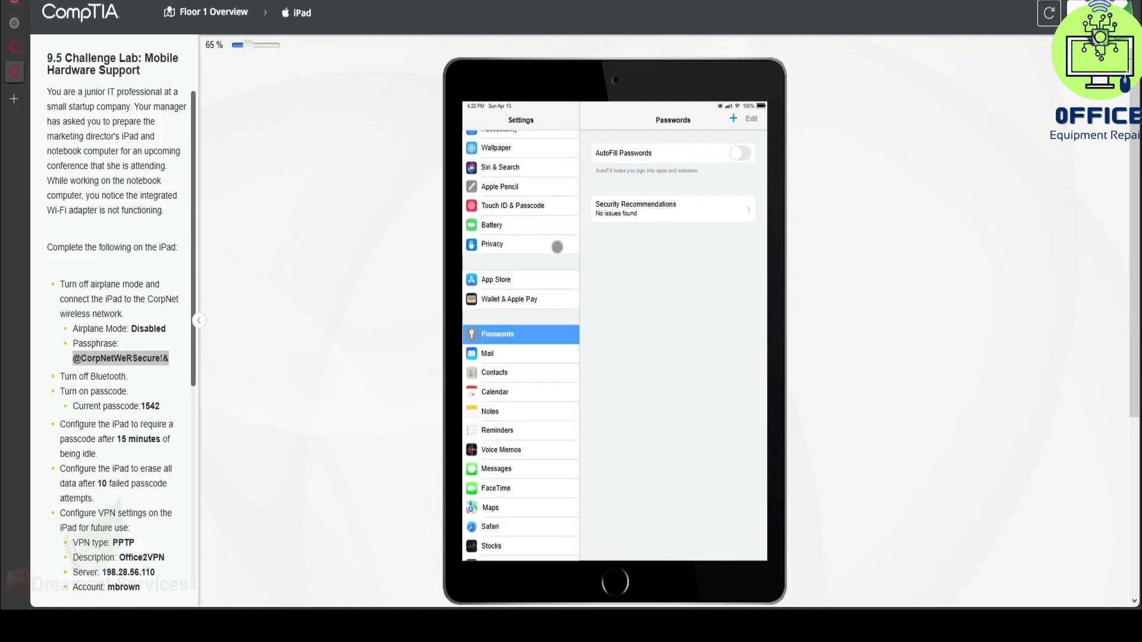
scroll(557, 247, "up", 3)
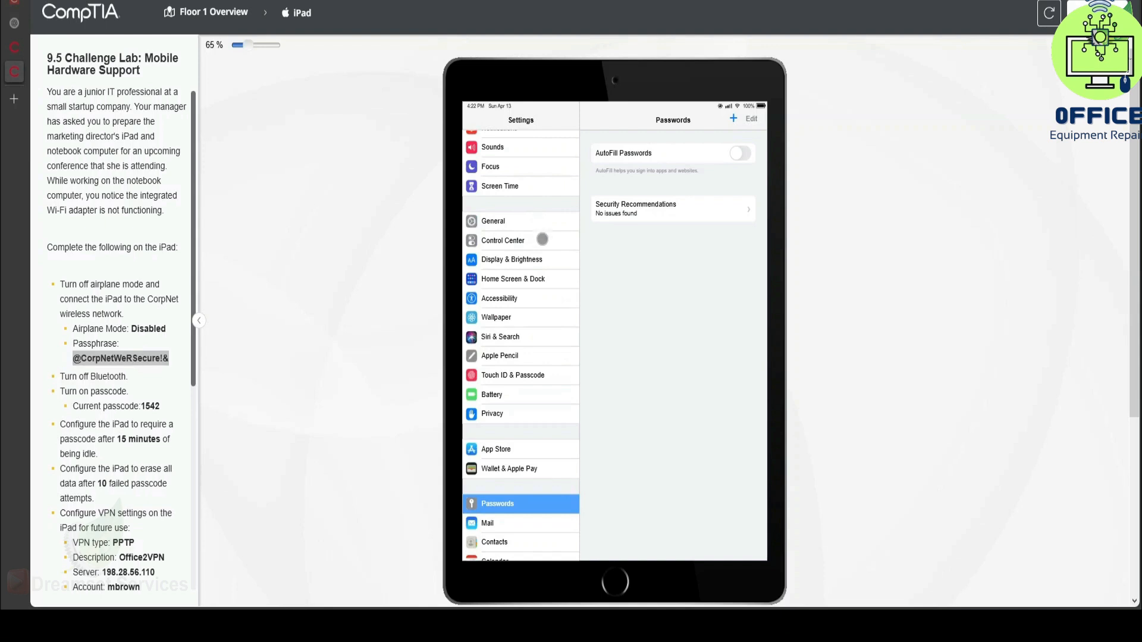
left_click(537, 377)
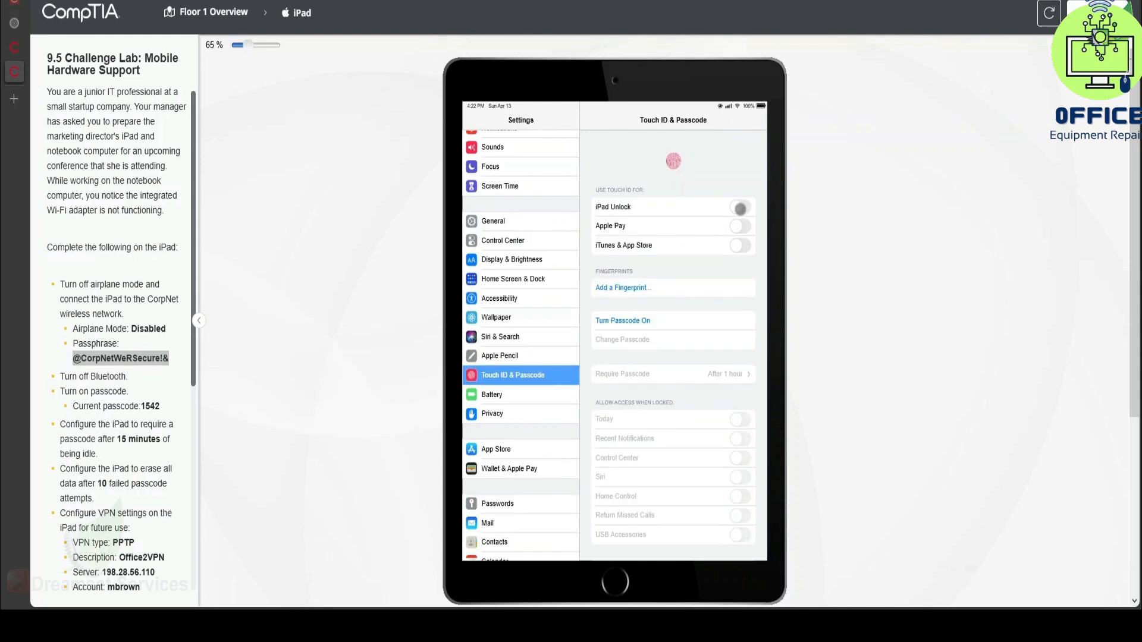
left_click(617, 321)
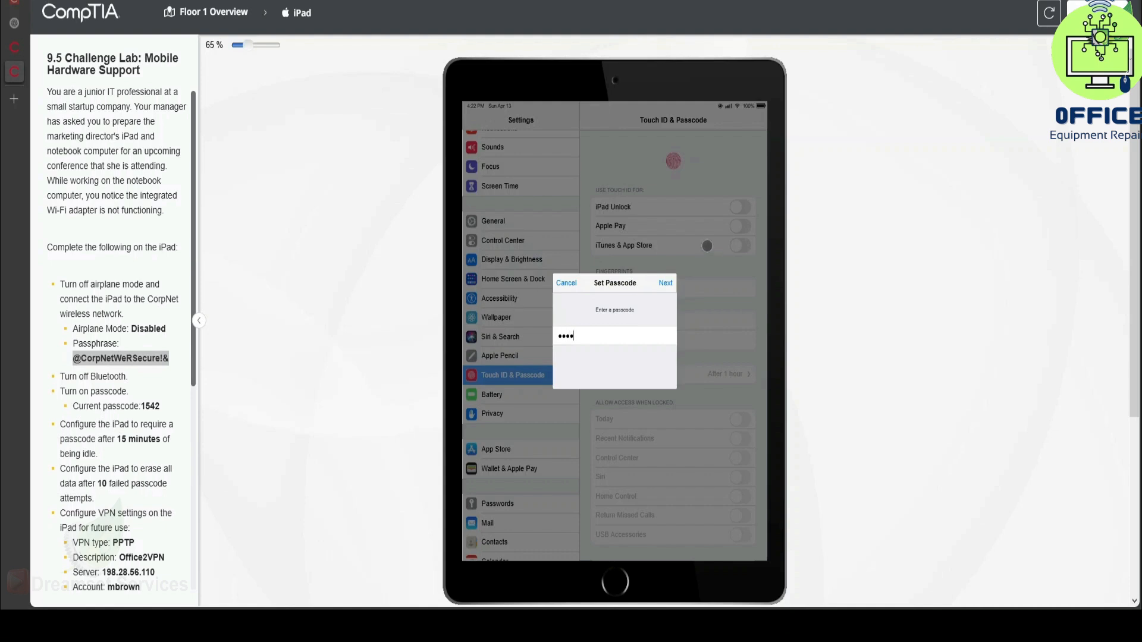
left_click(667, 281)
left_click(659, 284)
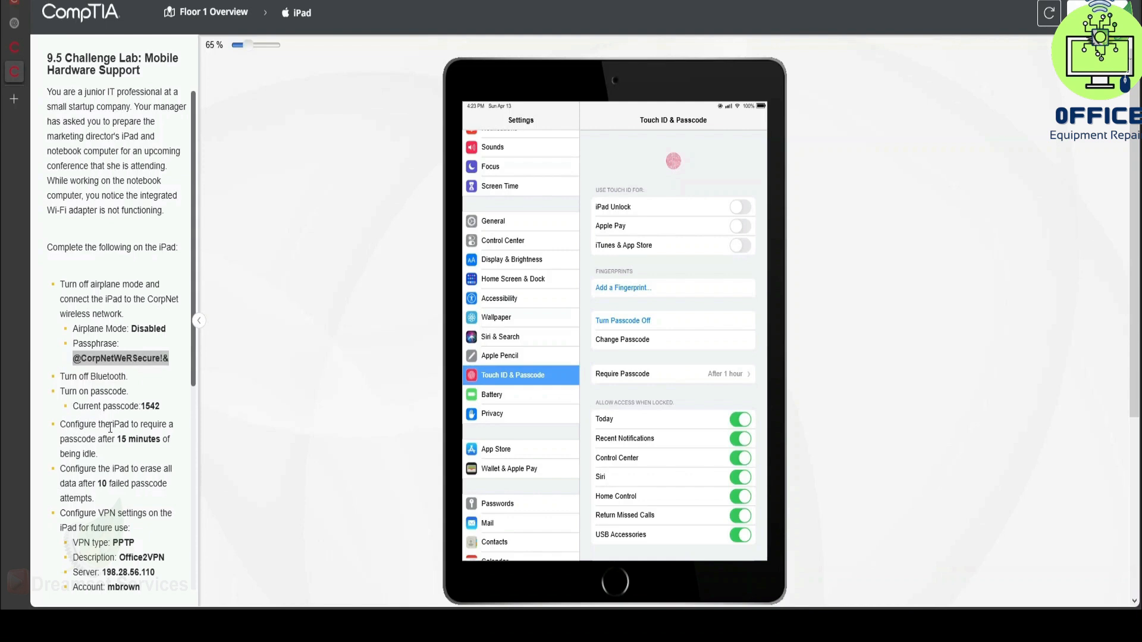
Set the iPad to require the passcode after 15 minutes, as stated in the lab instructions.
left_click_drag(75, 425, 158, 457)
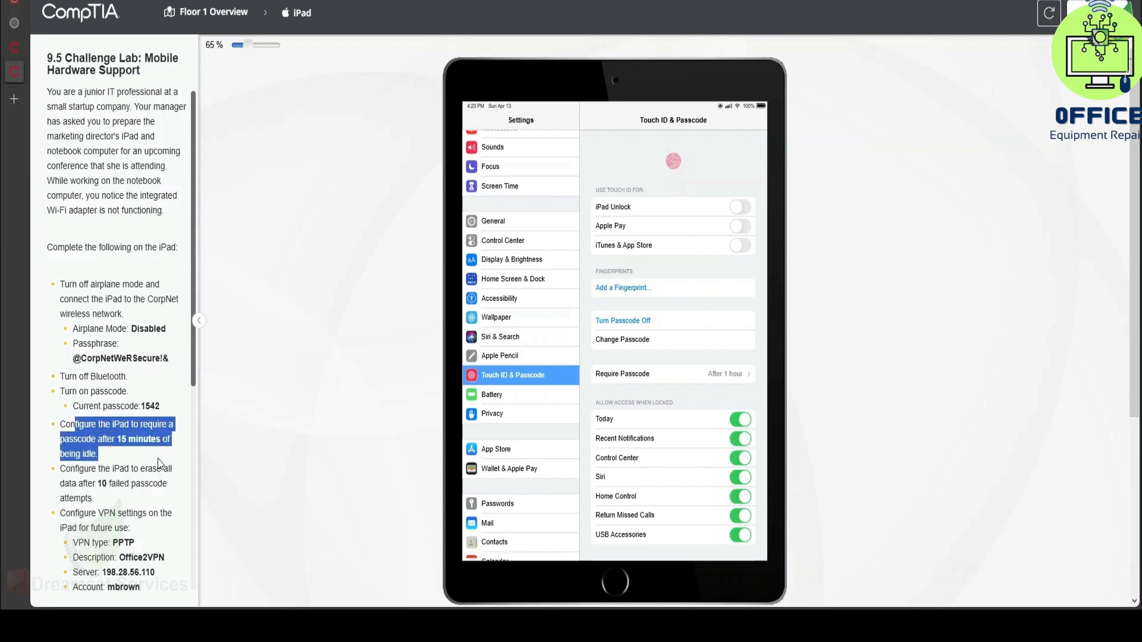
key("ctrl+c")
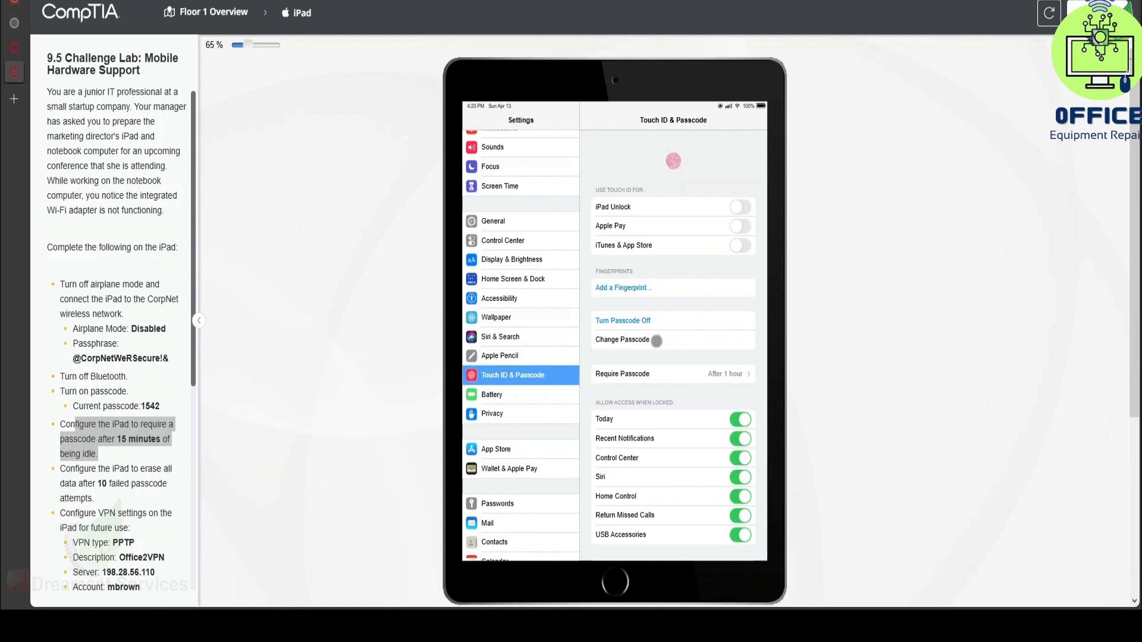
left_click(688, 372)
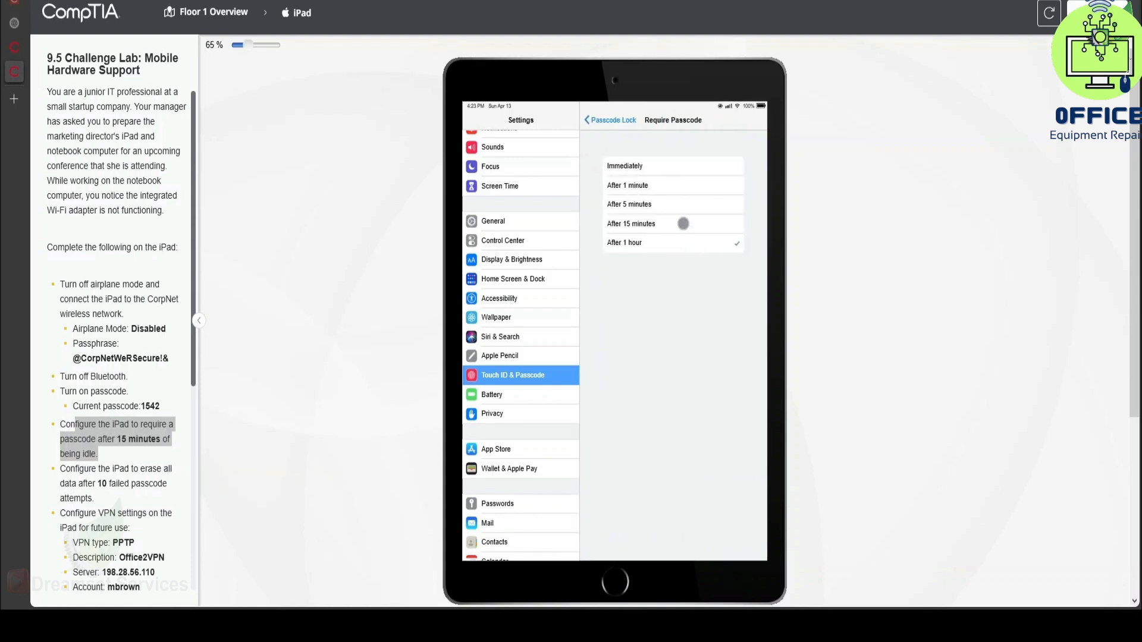
left_click(665, 225)
left_click(602, 121)
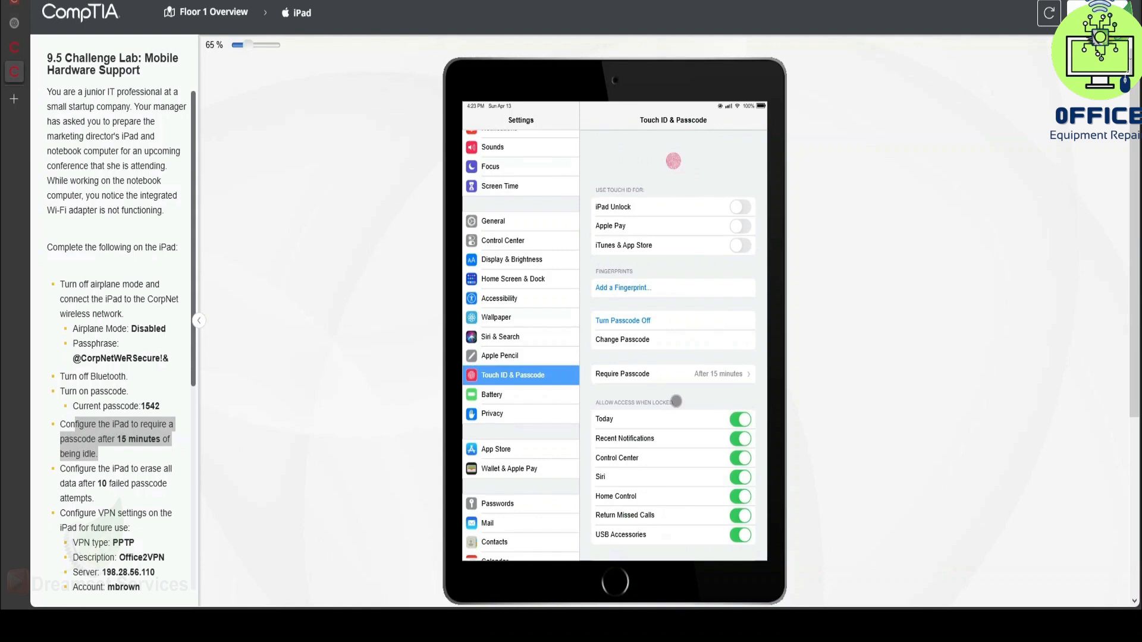
Enable Erase Data so the iPad is wiped after 10 failed passcode attempts.
scroll(678, 399, "down", 1)
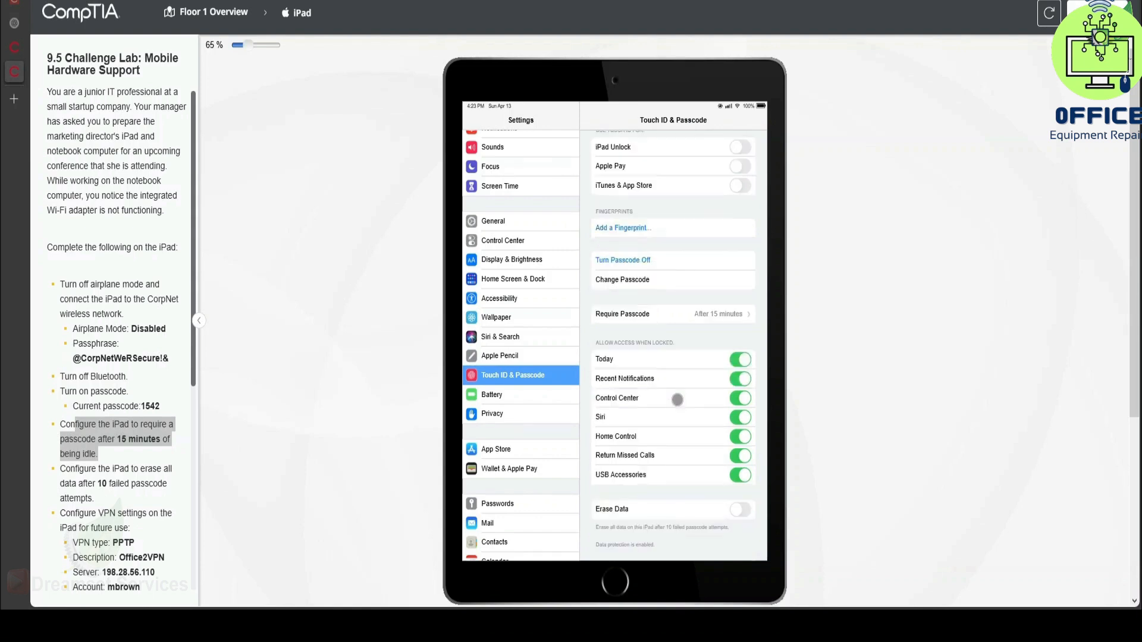
left_click(744, 513)
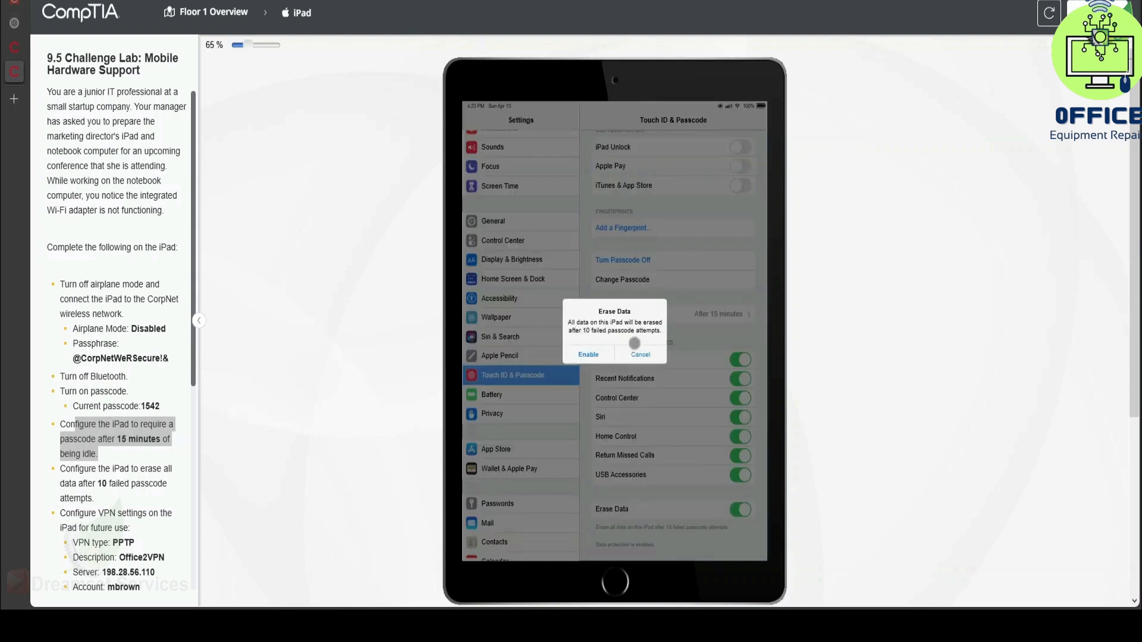
left_click(598, 355)
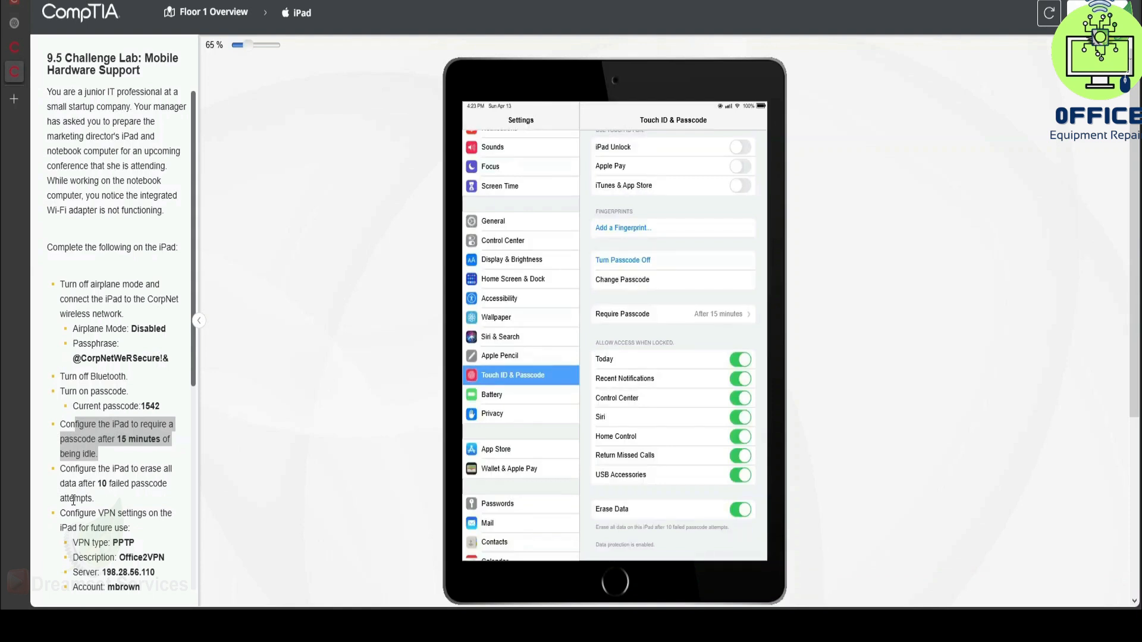
Add a new VPN configuration in the iPad's General settings and set its type to PPTP.
scroll(74, 501, "down", 2)
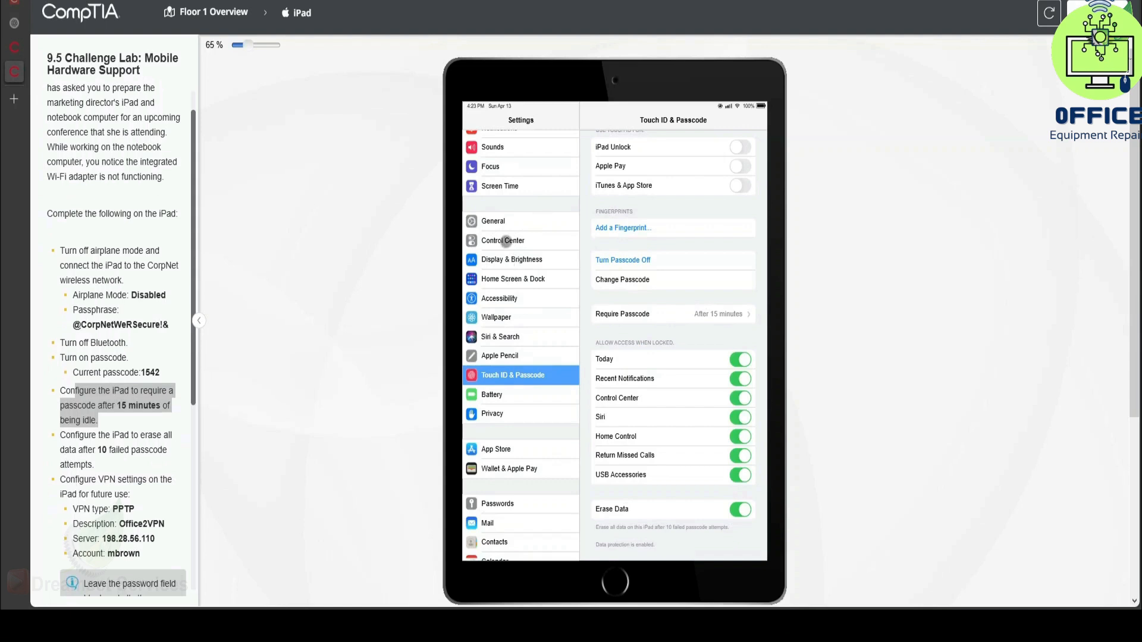
left_click(508, 223)
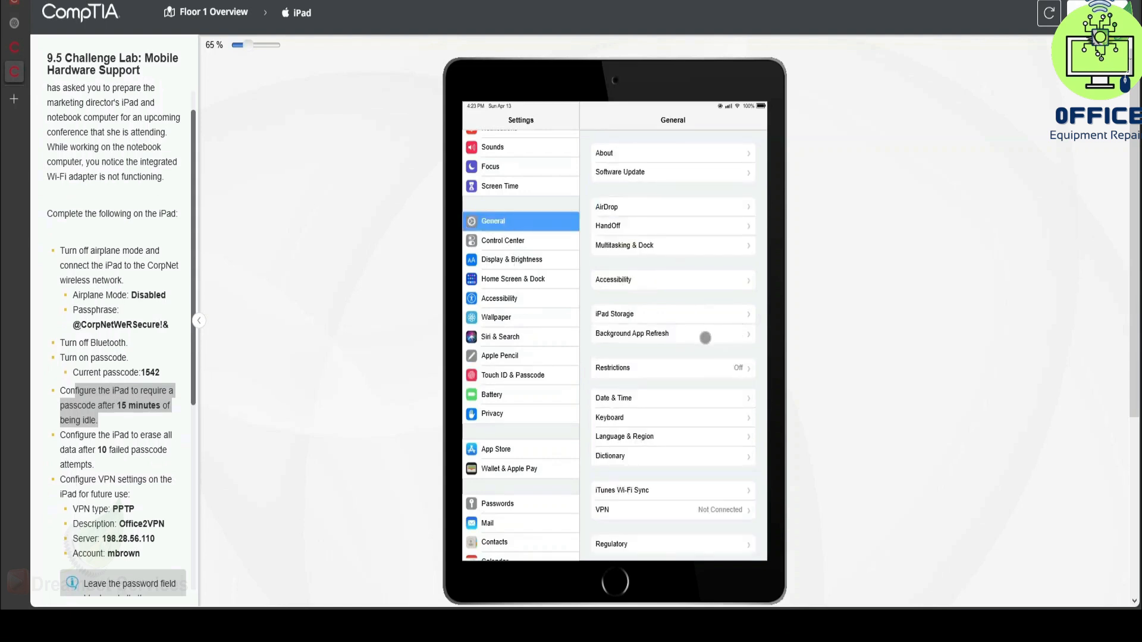
scroll(699, 339, "down", 2)
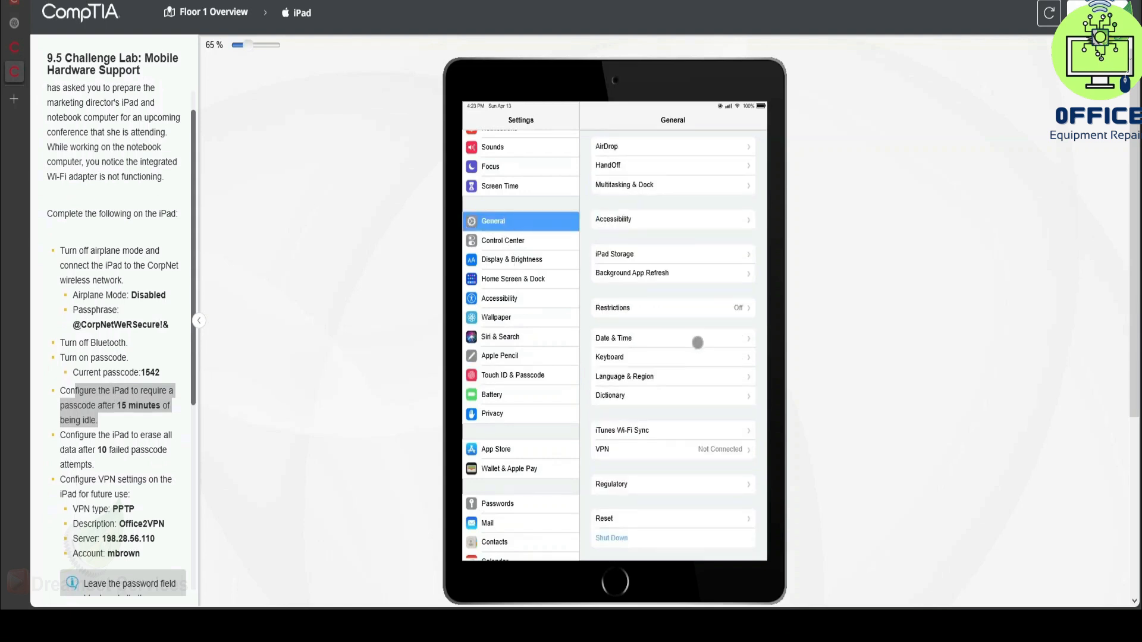
left_click(650, 453)
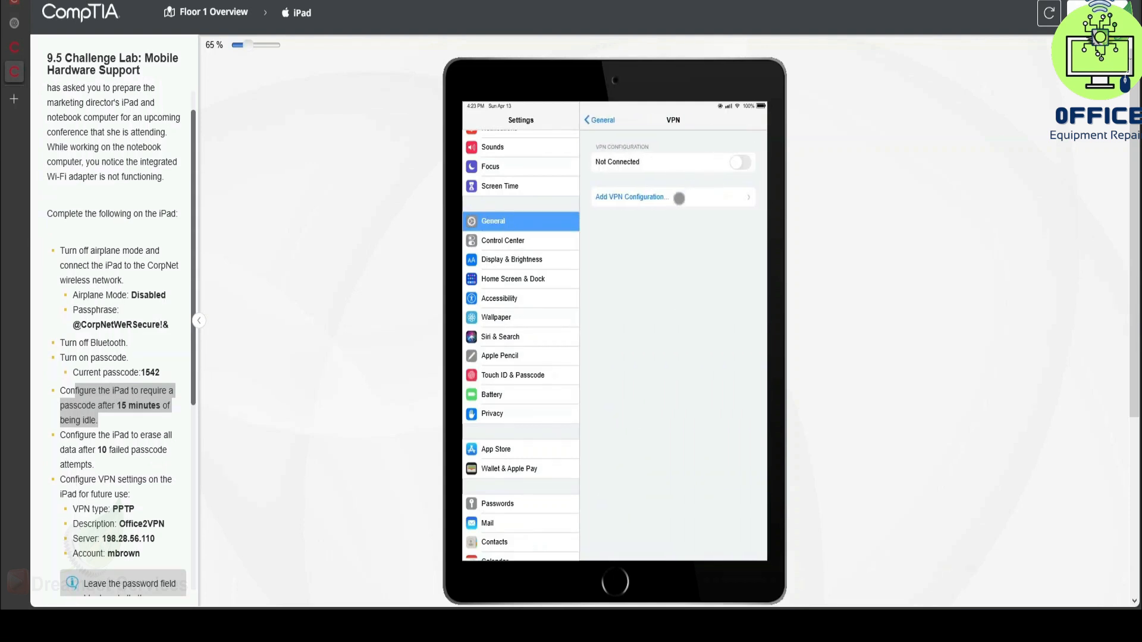
left_click(658, 200)
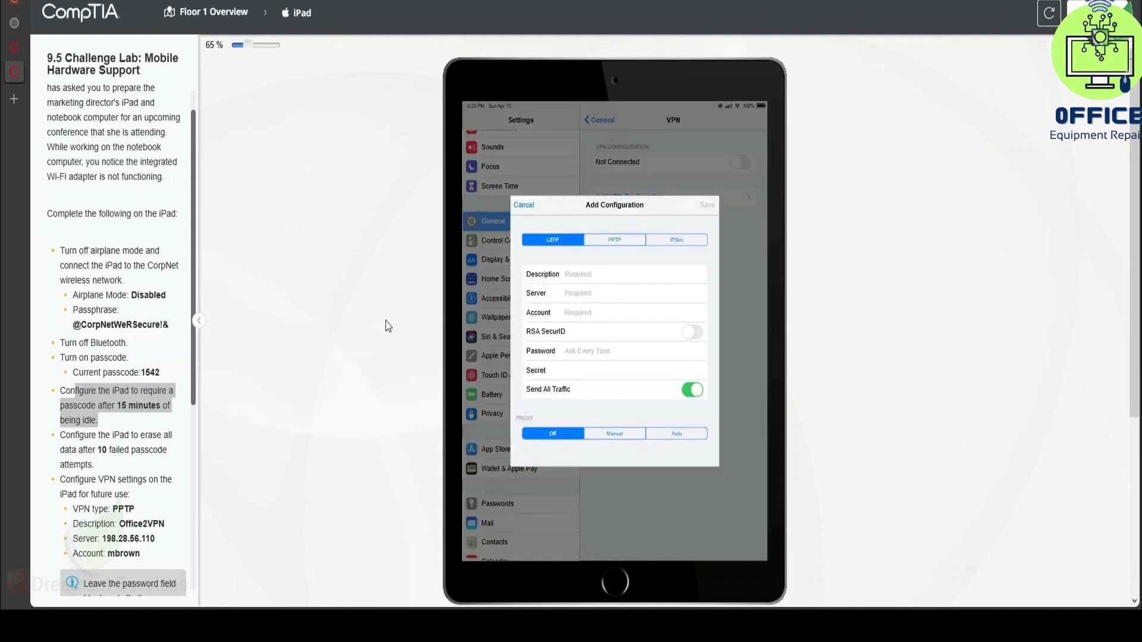
left_click(626, 242)
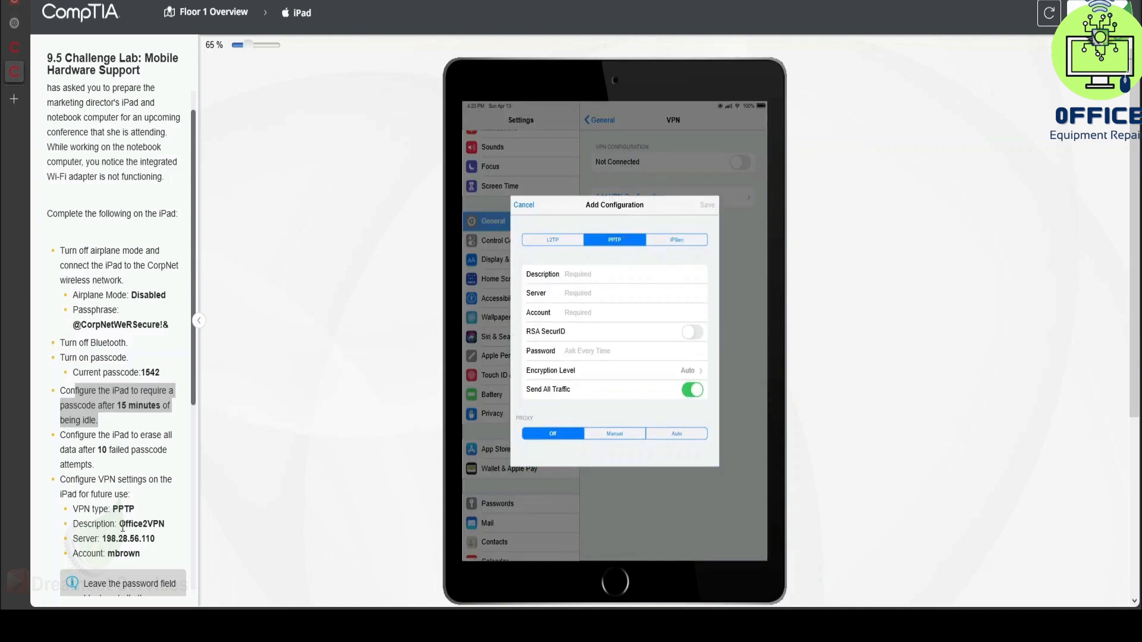
Set the VPN configuration's description to Office2VPN and its server to 198.28.56.110.
left_click_drag(120, 526, 173, 525)
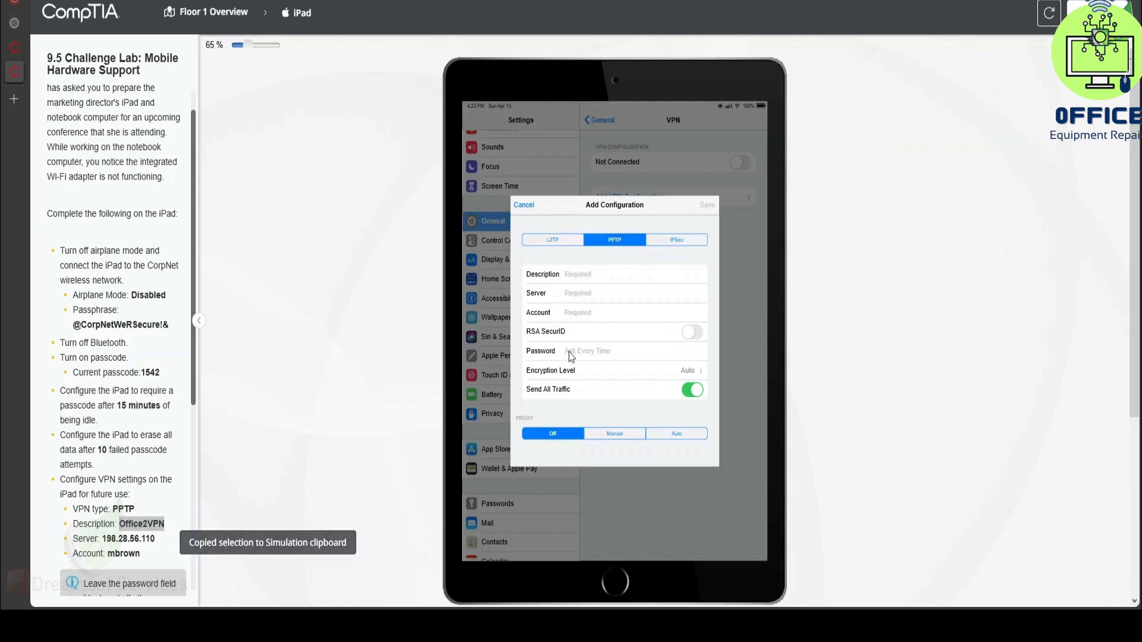
left_click(636, 275)
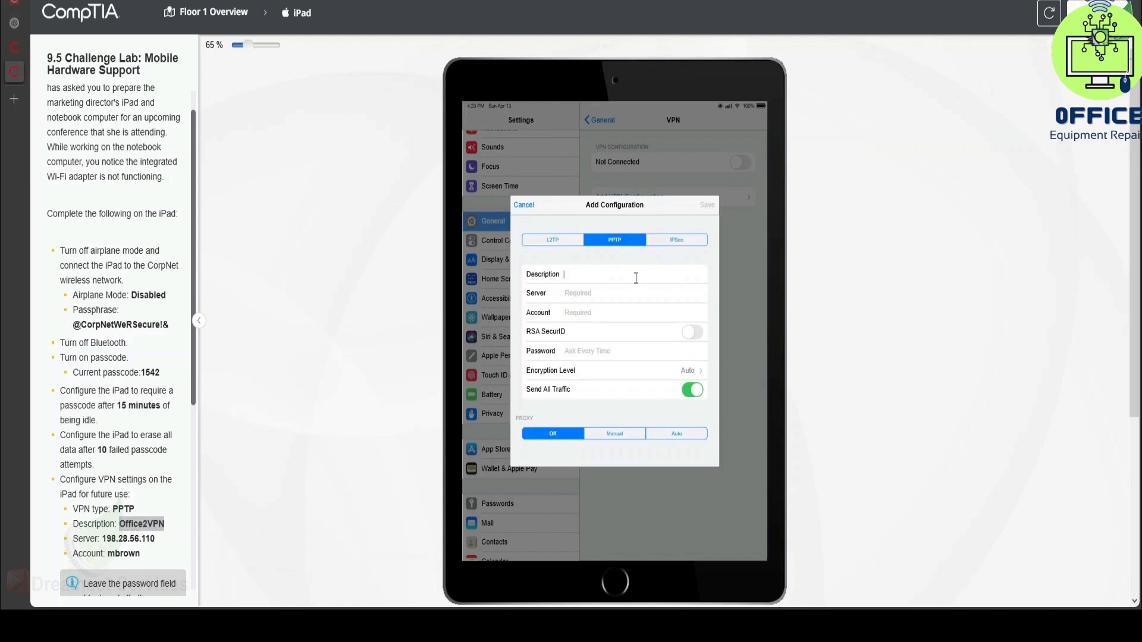
key("ctrl+v")
left_click_drag(105, 539, 155, 538)
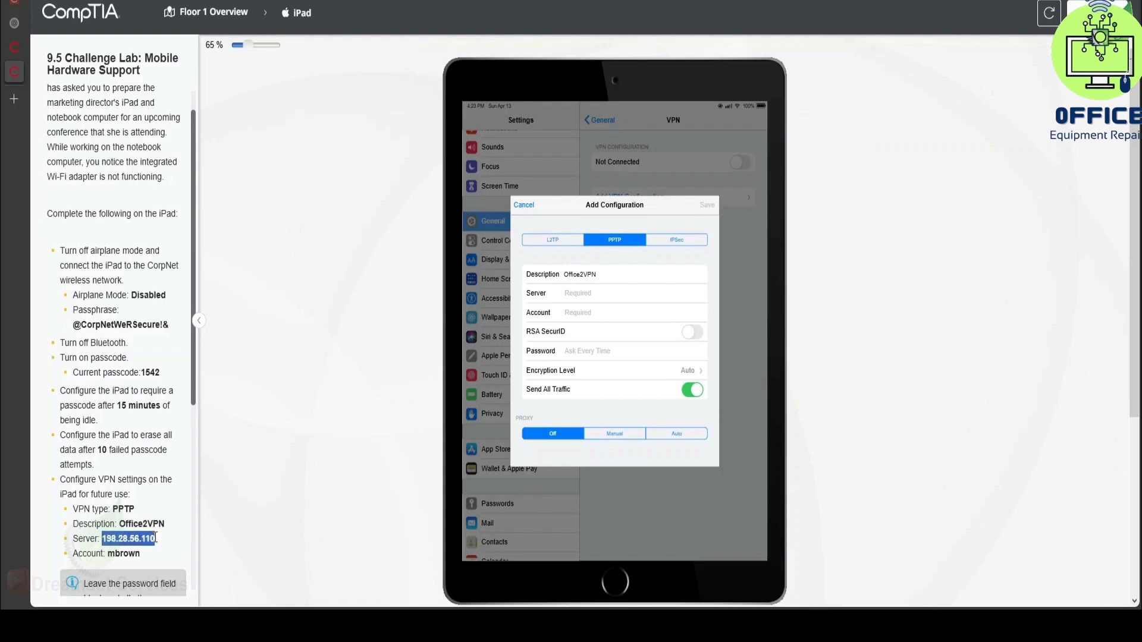
key("ctrl+c")
left_click(615, 301)
key("ctrl+v")
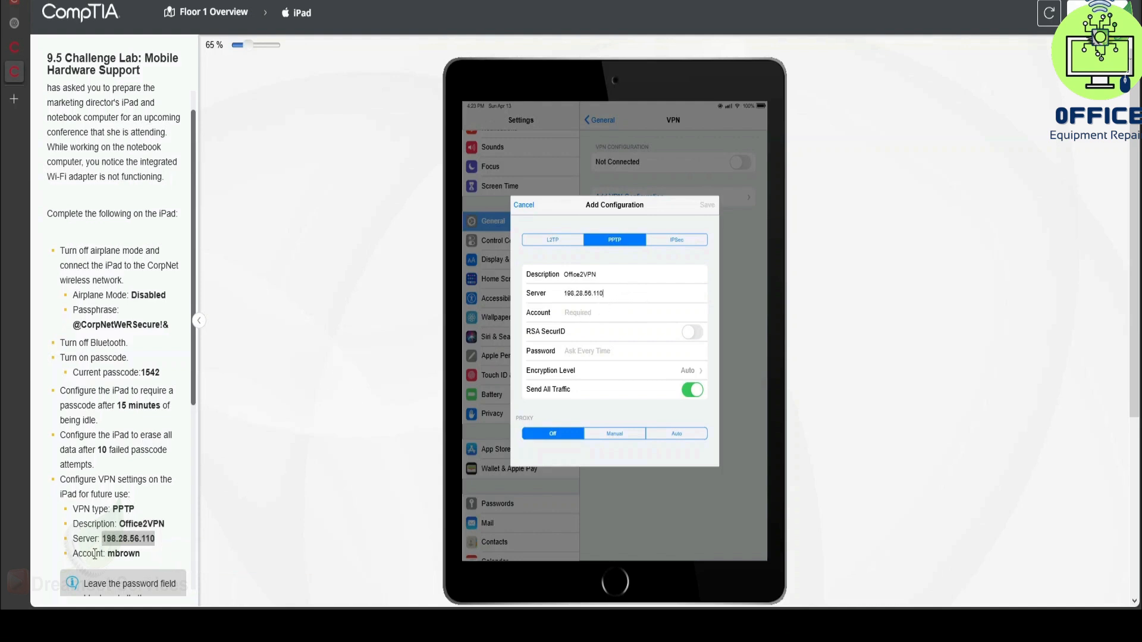
Fill in the VPN account name given in the lab instructions and save the configuration.
left_click_drag(107, 554, 142, 555)
key("ctrl+c")
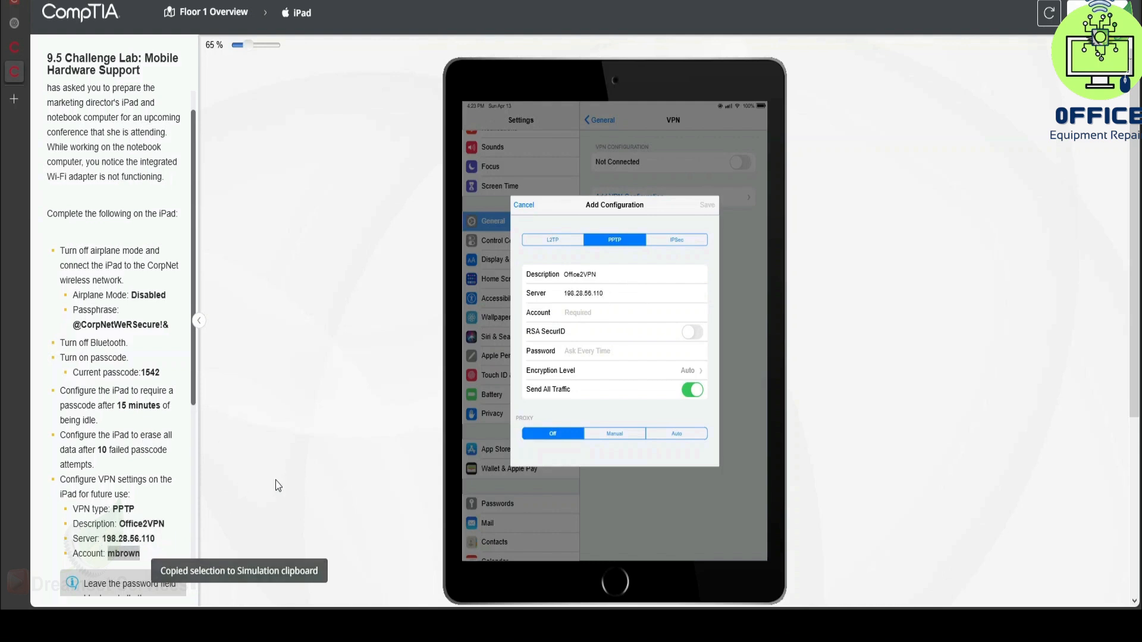
left_click(625, 318)
key("ctrl+v")
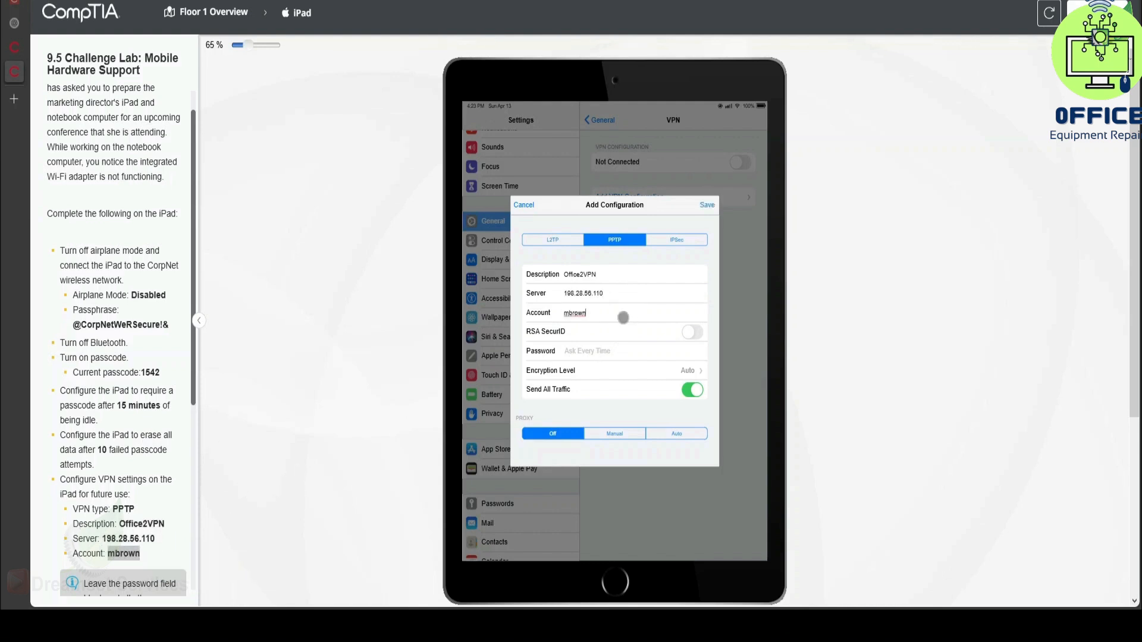
left_click(709, 205)
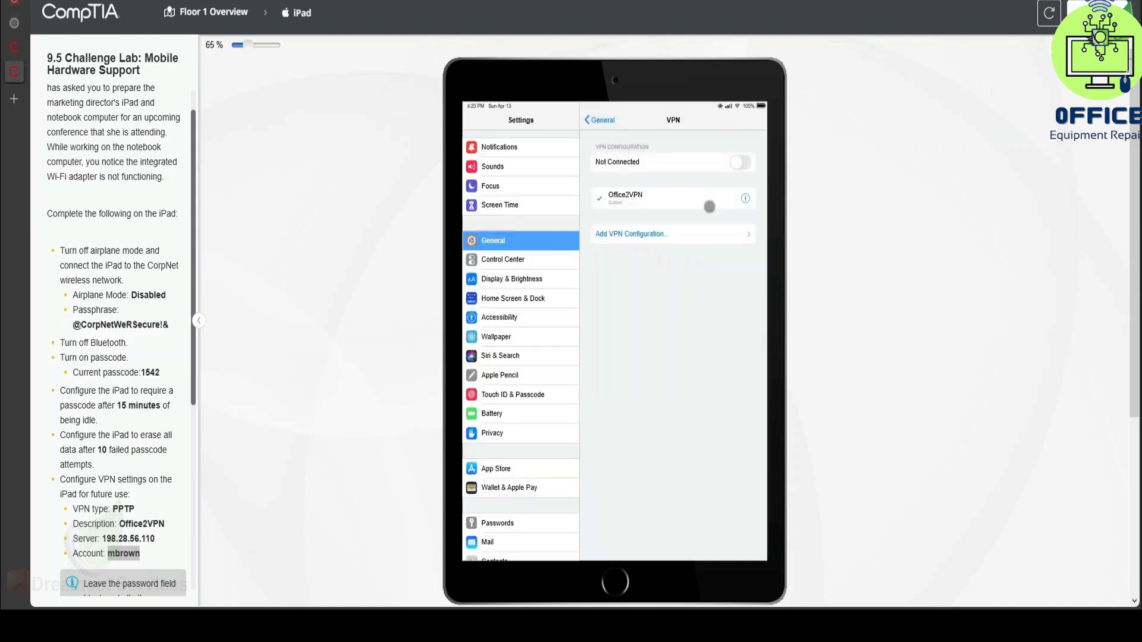
Read the remaining lab instructions covering the VPN defaults and the Office2-Lap wireless adapter and power-saving tasks.
scroll(156, 489, "down", 3)
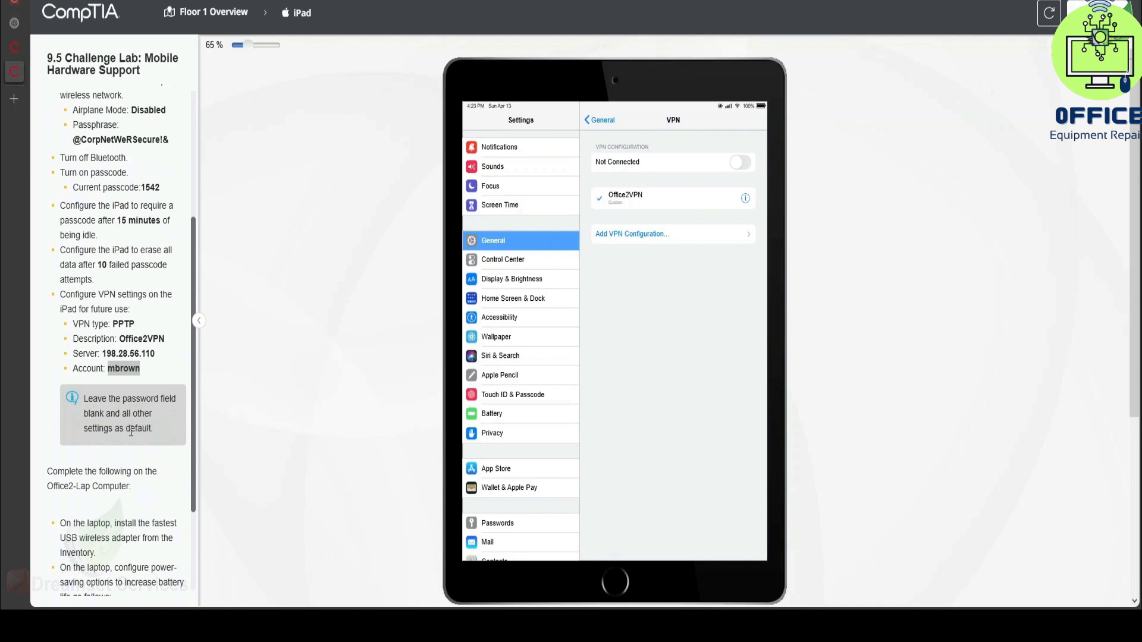
scroll(153, 433, "down", 3)
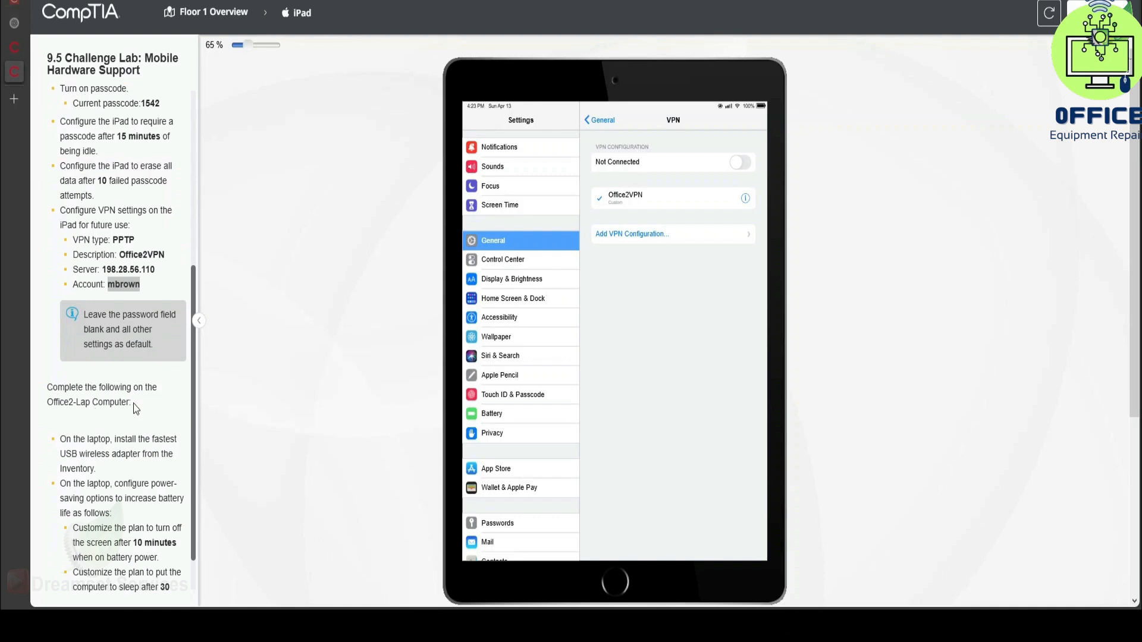
left_click_drag(49, 387, 138, 600)
key("ctrl+c")
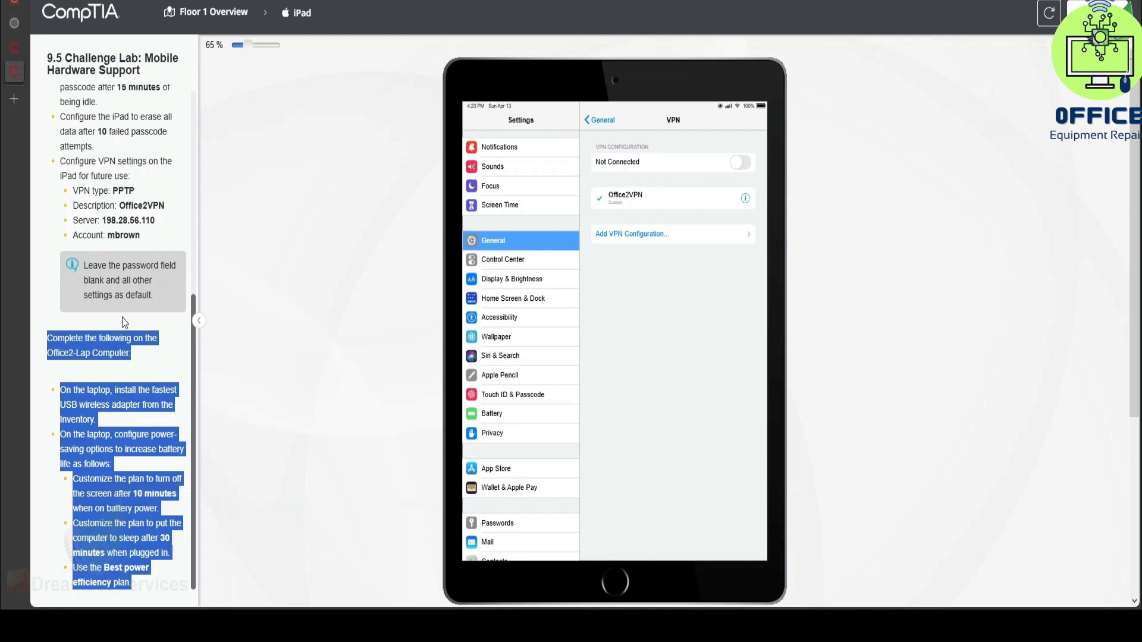
left_click(135, 285)
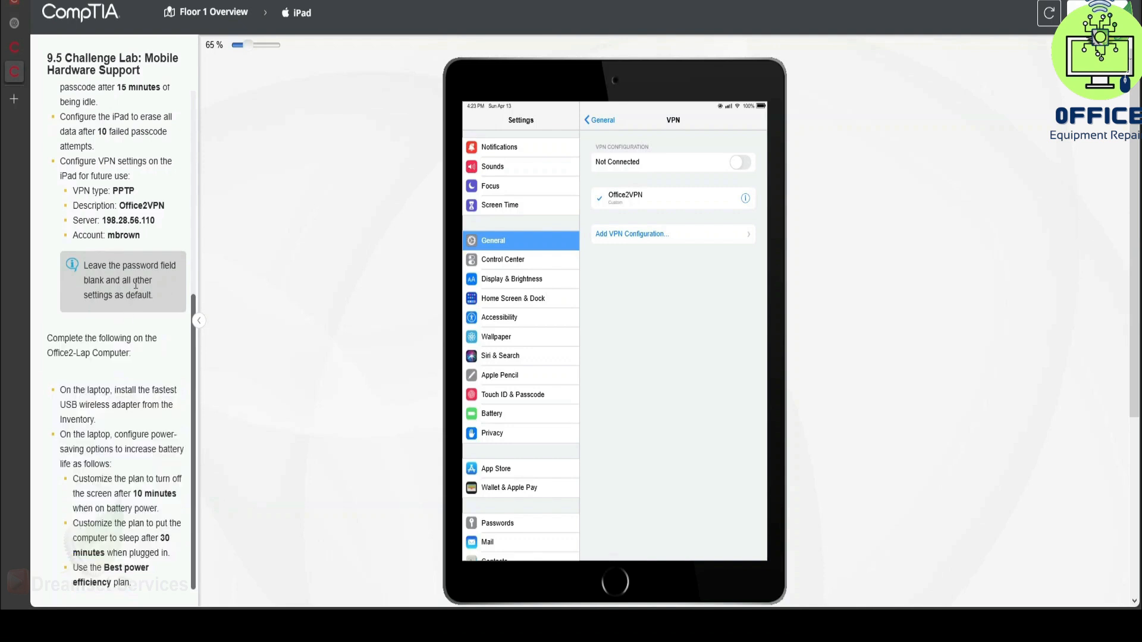
left_click_drag(136, 315, 138, 320)
Go to the Office 2 hardware workspace and switch the laptop to its back view.
left_click(199, 13)
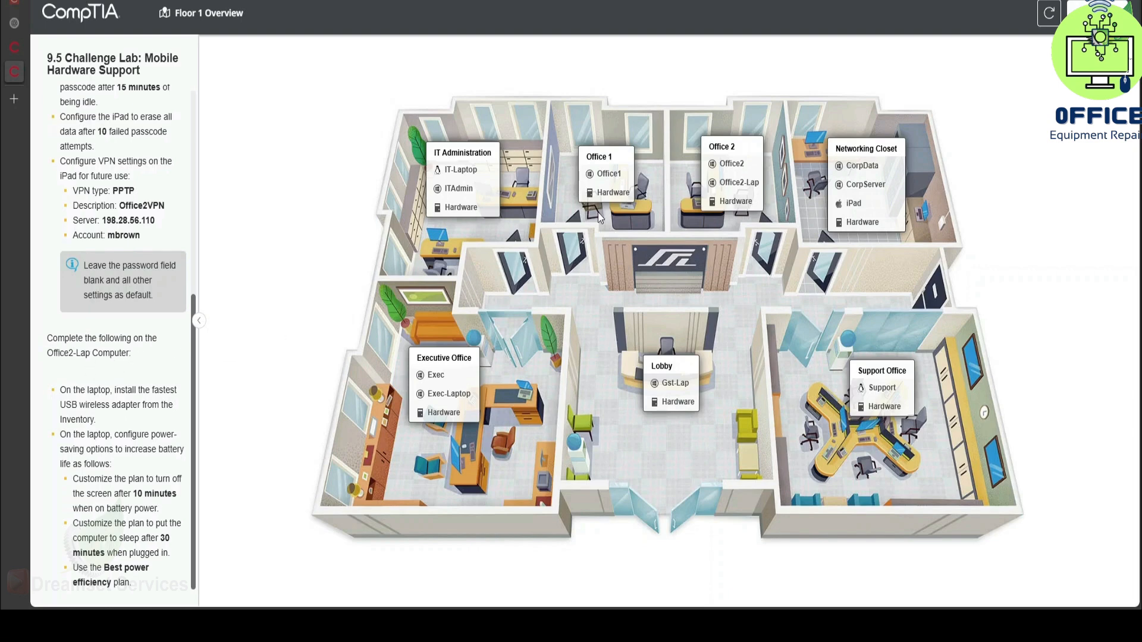
left_click(747, 181)
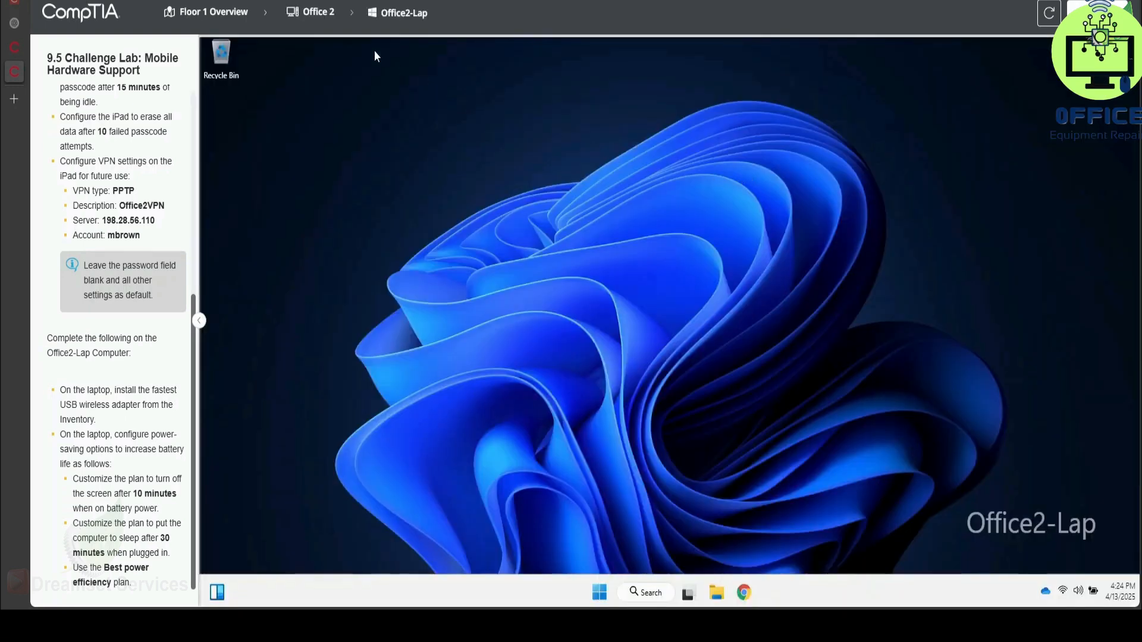
left_click(300, 21)
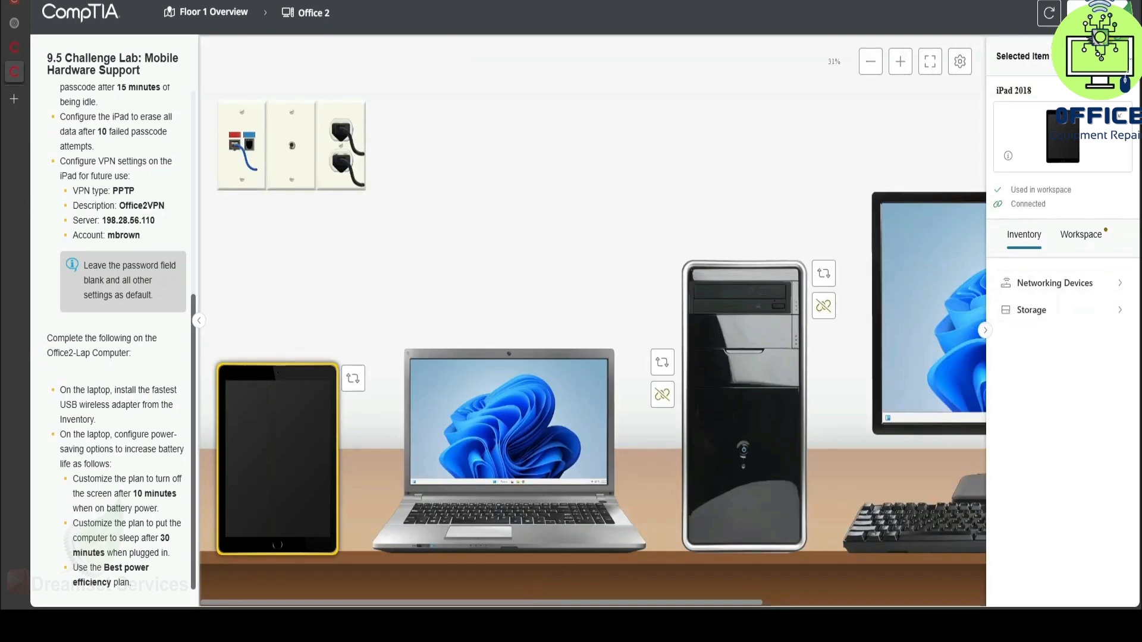
left_click(763, 603)
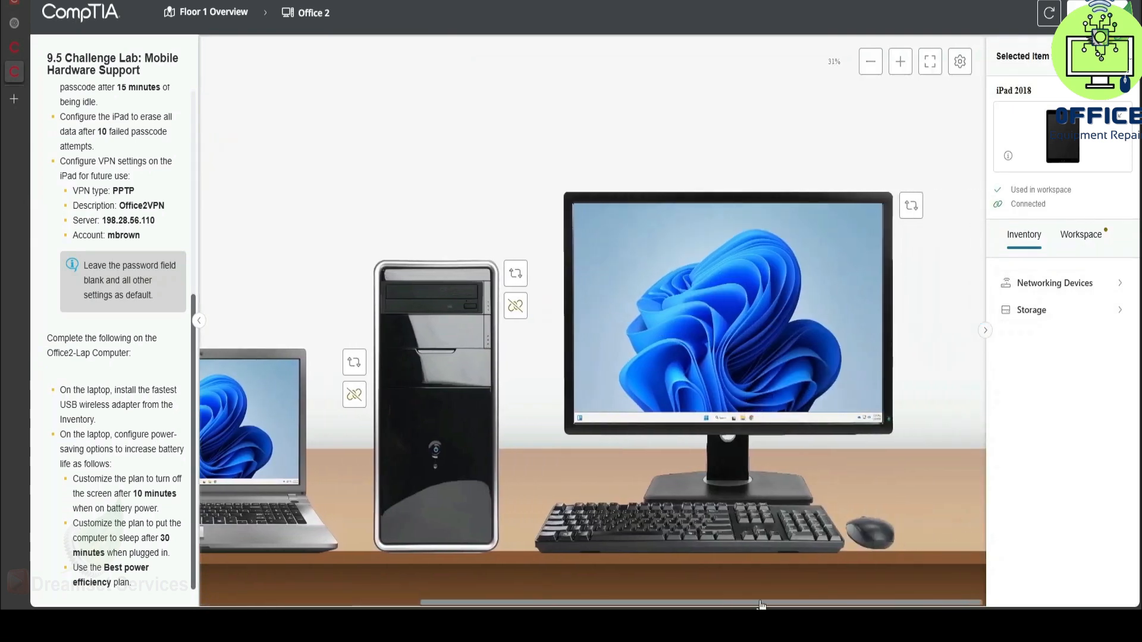
left_click_drag(763, 603, 509, 585)
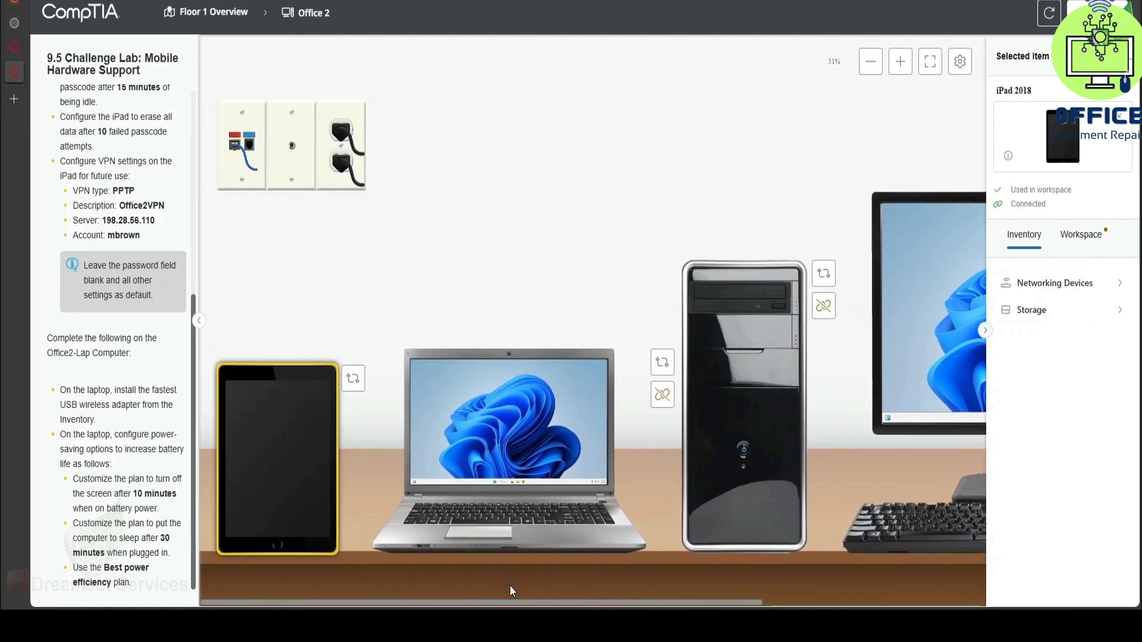
left_click(557, 523)
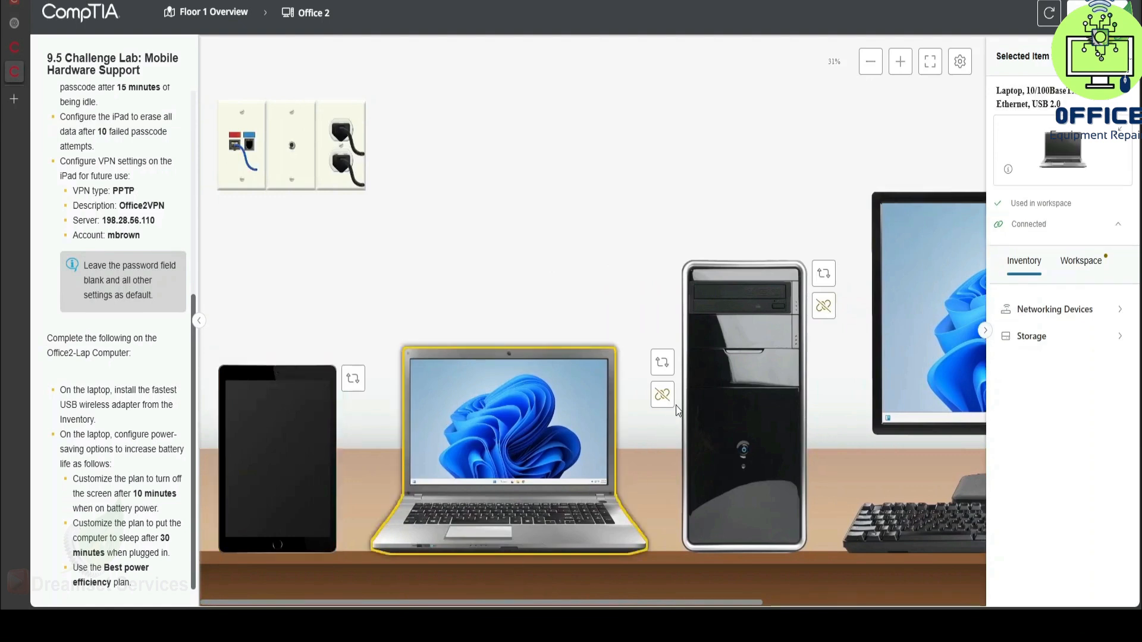
left_click(662, 362)
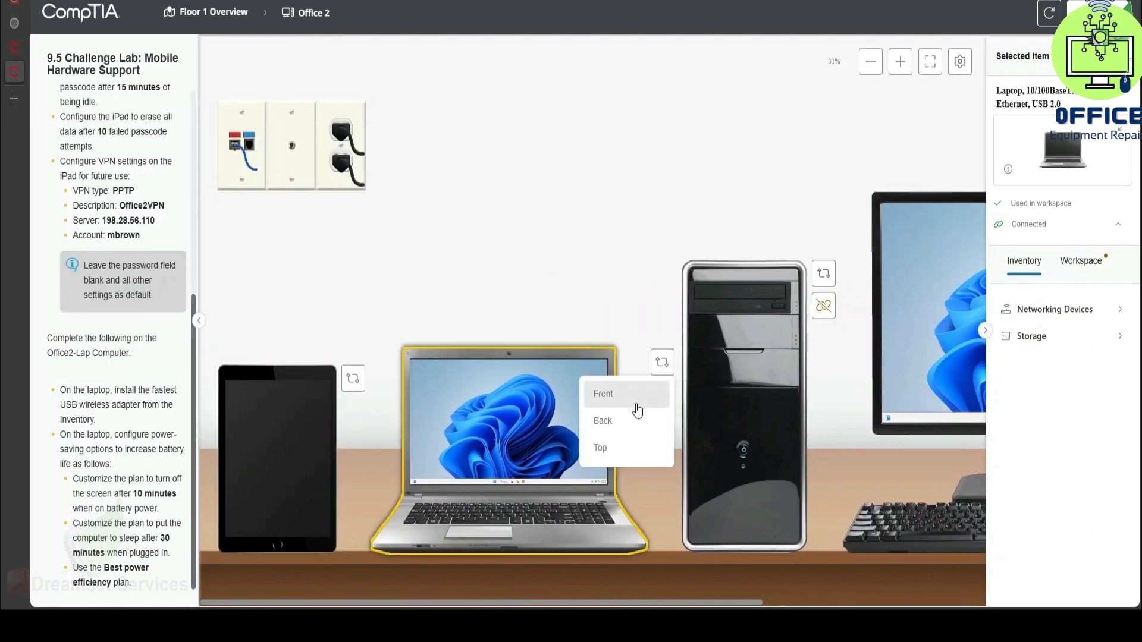
left_click(625, 424)
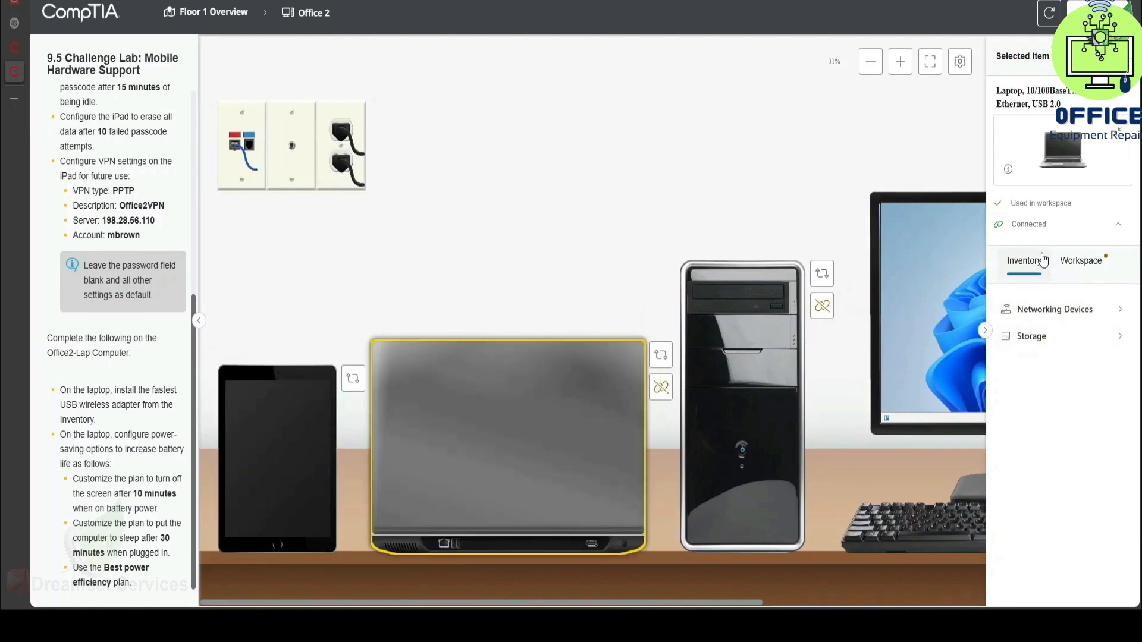
Compare the specifications of the three USB wireless adapters among the inventory's networking devices.
left_click(1054, 311)
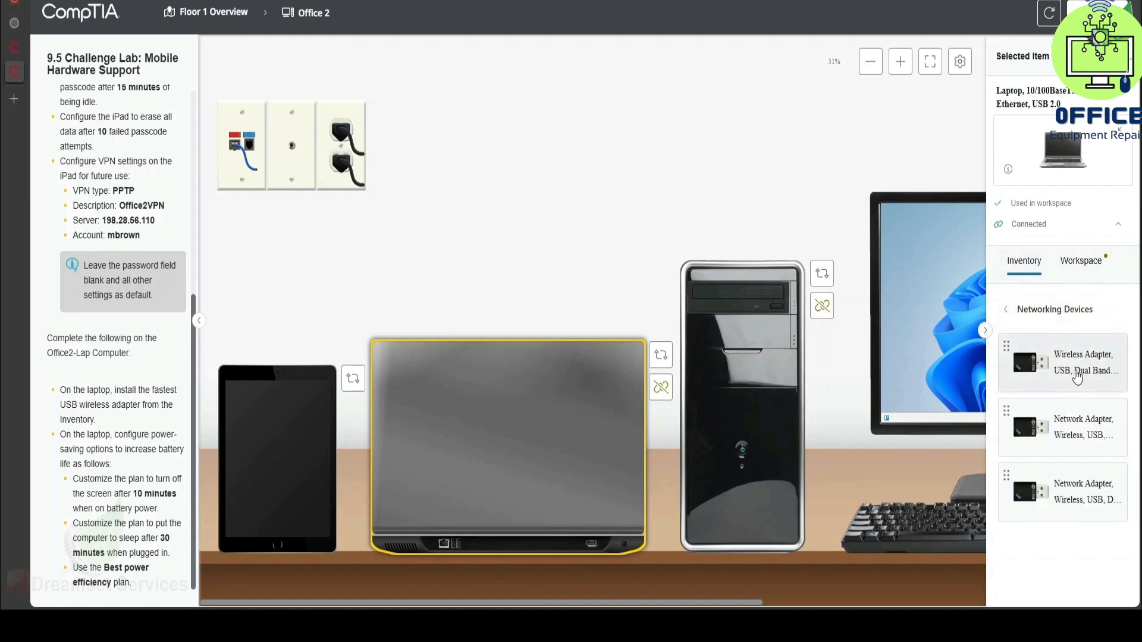
left_click(1076, 375)
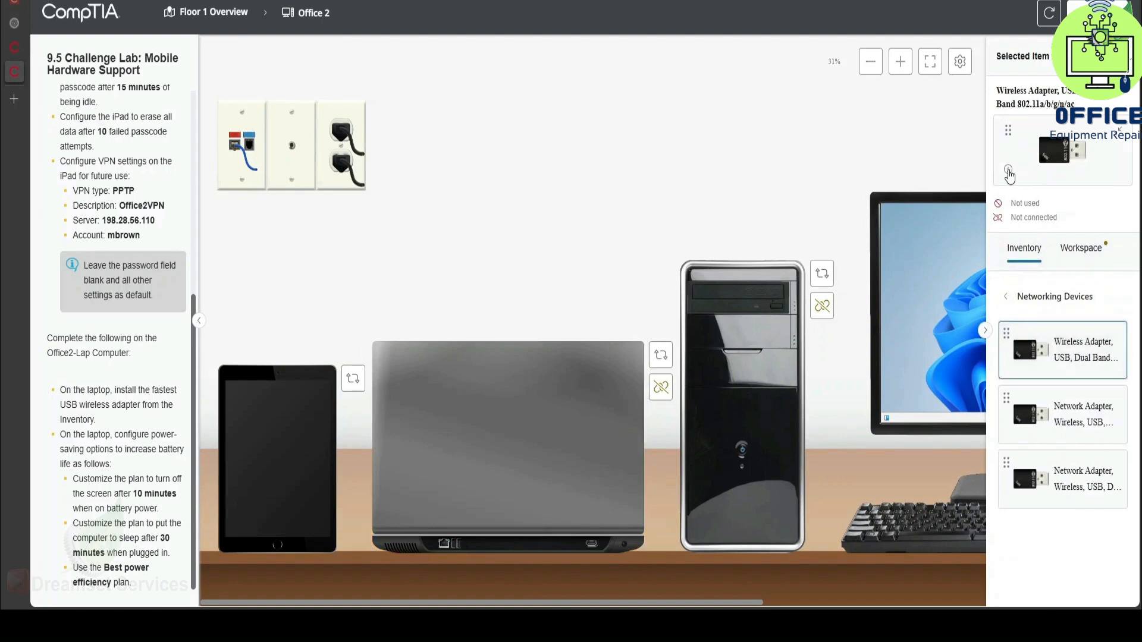
left_click(1009, 172)
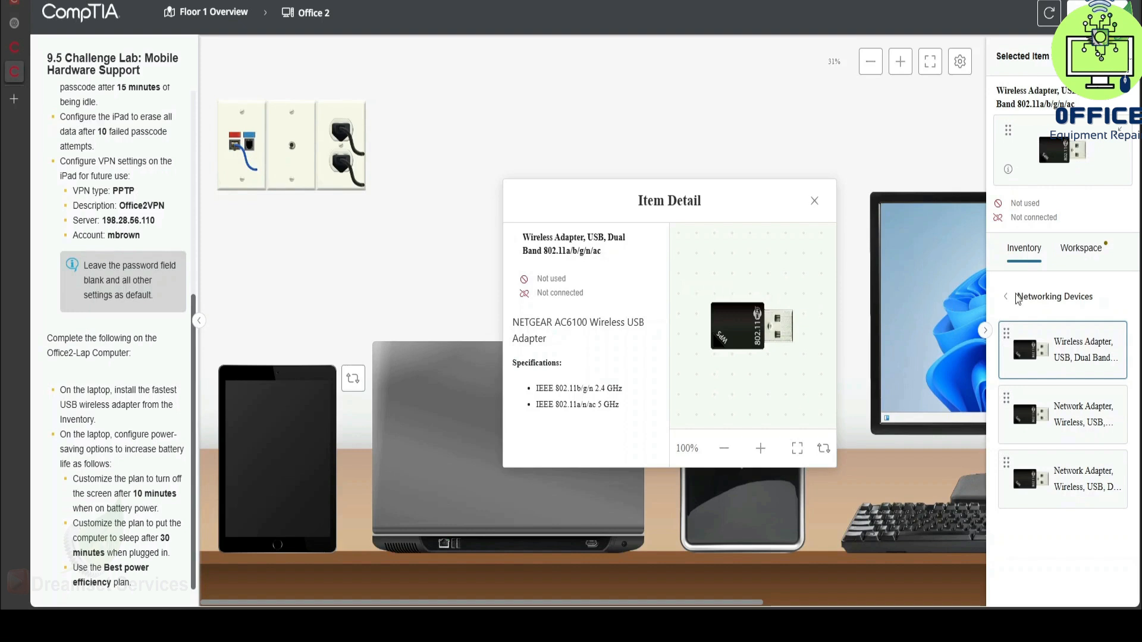
left_click(1069, 415)
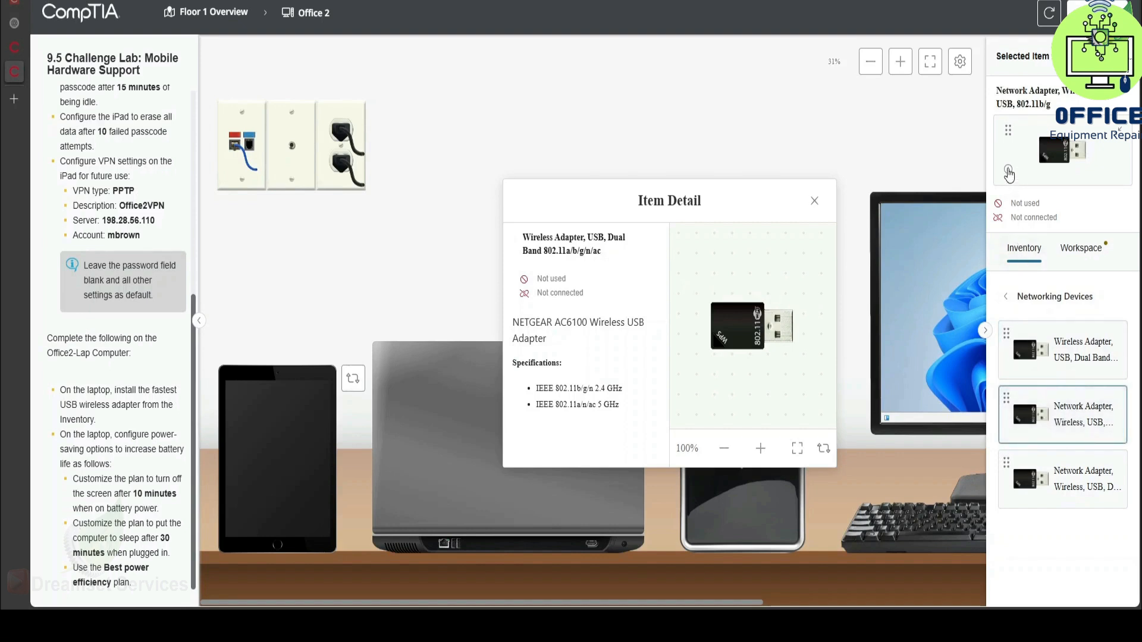
left_click(1008, 170)
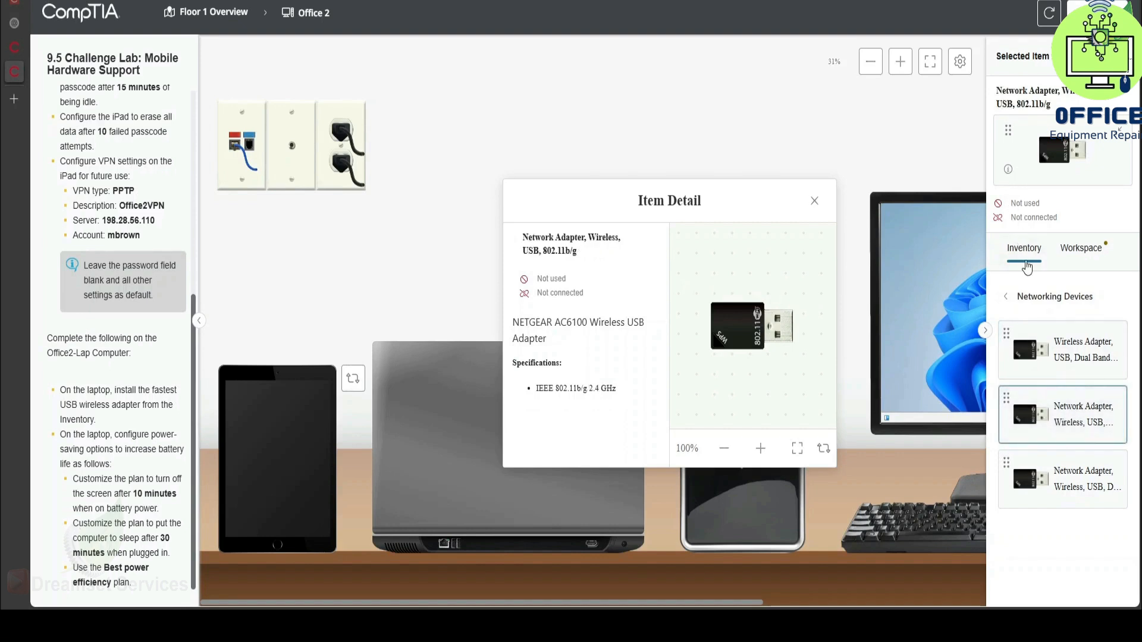
left_click(1059, 486)
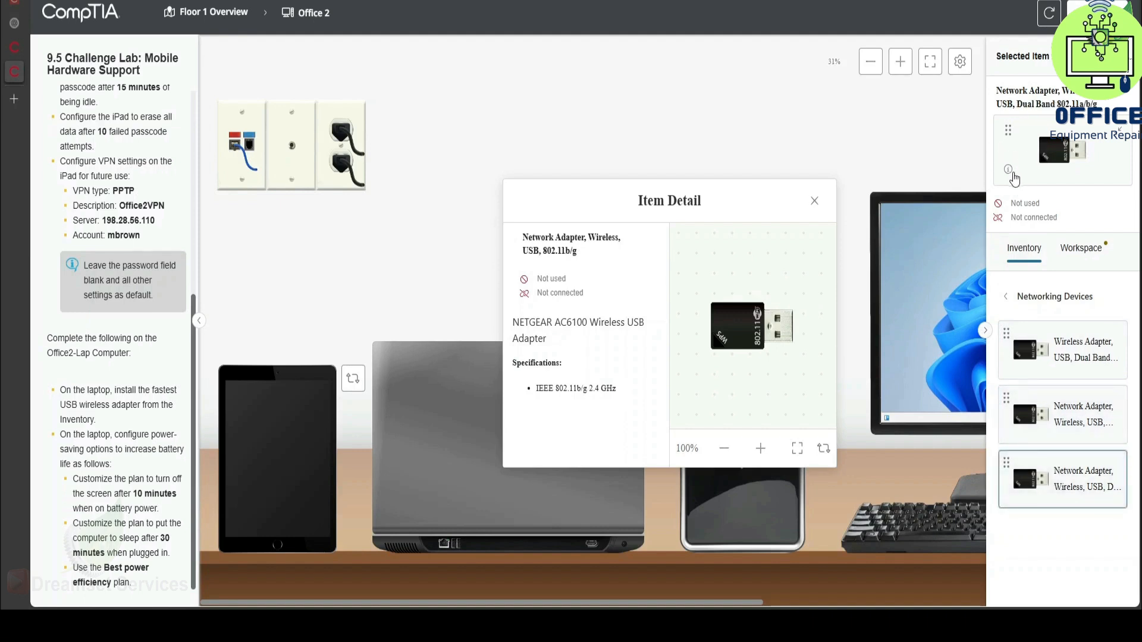
left_click(1008, 172)
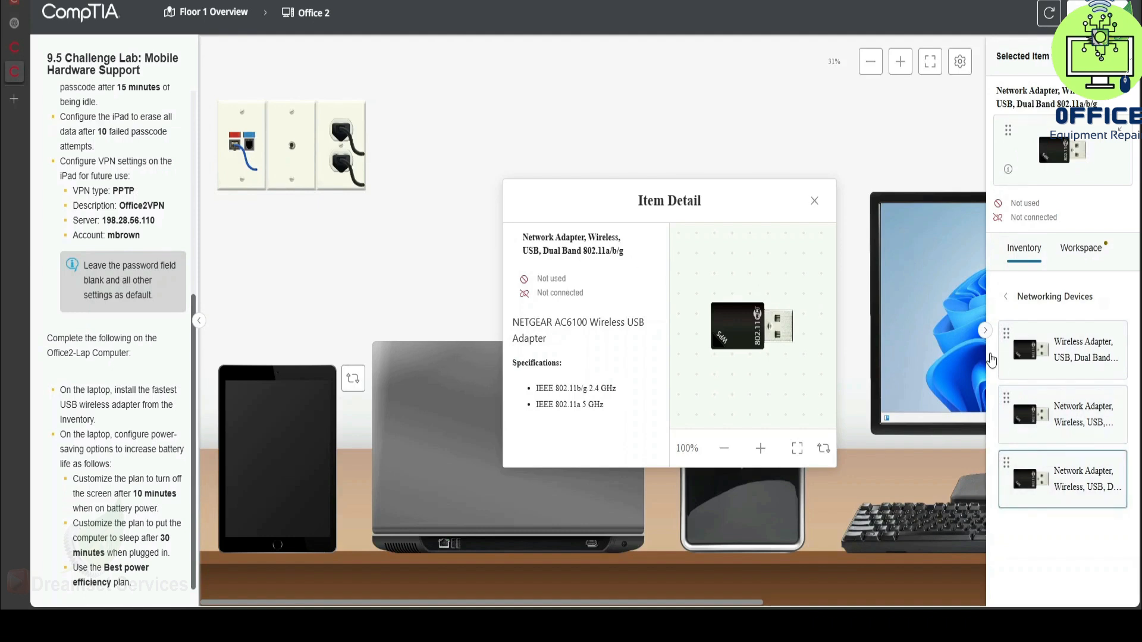
Recheck the dual-band 802.11a/b/g/n/ac USB wireless adapter's details and install it in a USB port on the laptop's back.
left_click(1048, 373)
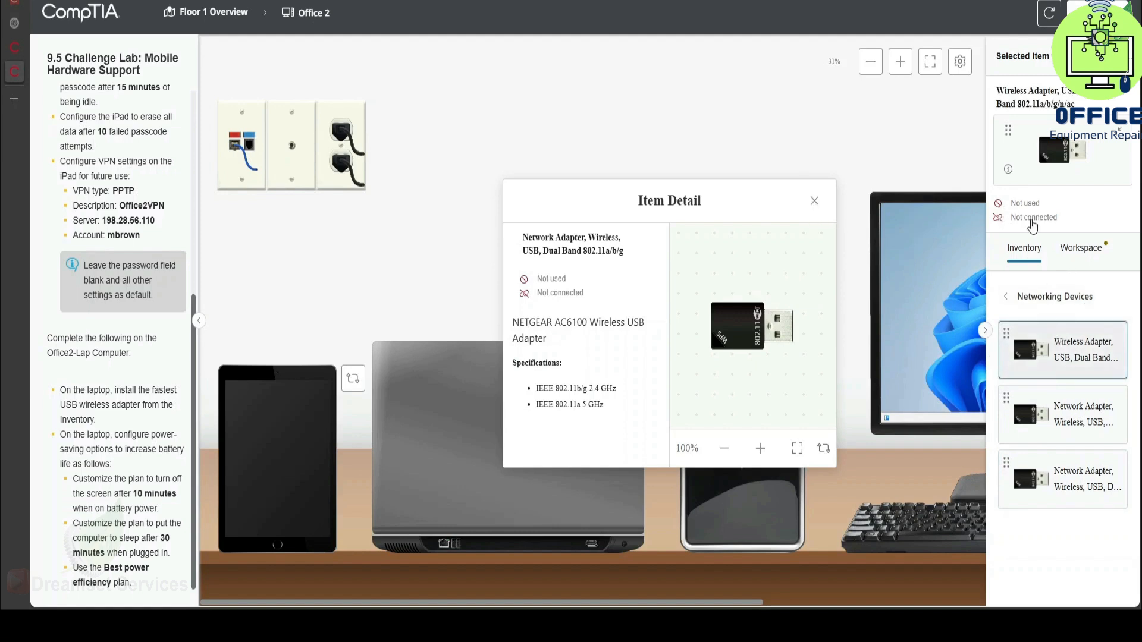
left_click(1008, 170)
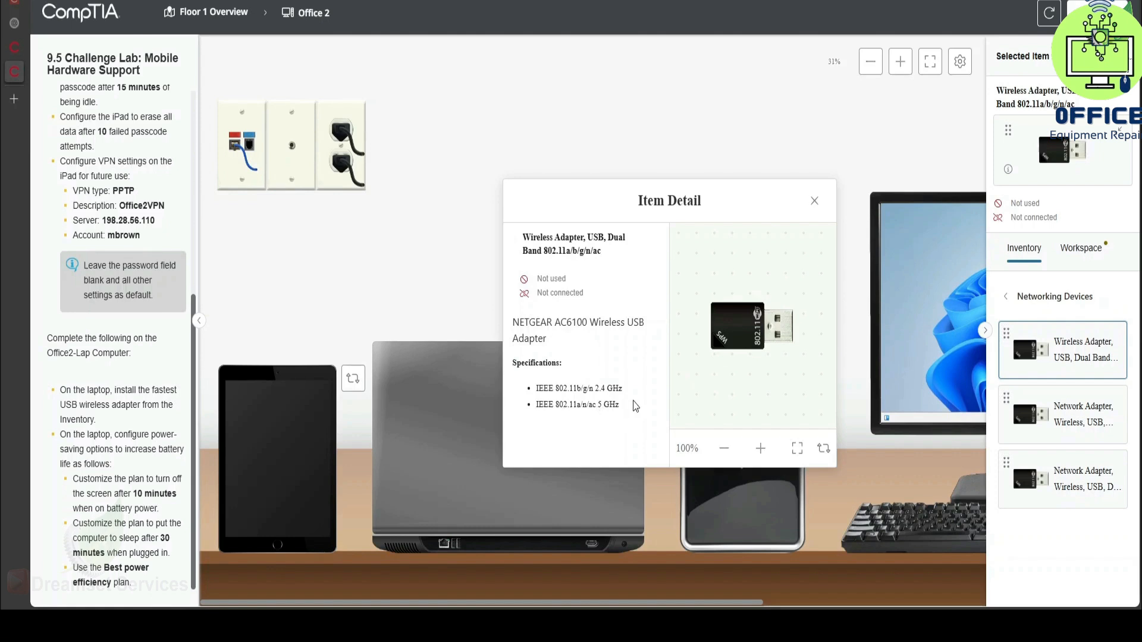
left_click(813, 202)
left_click_drag(1030, 350, 456, 542)
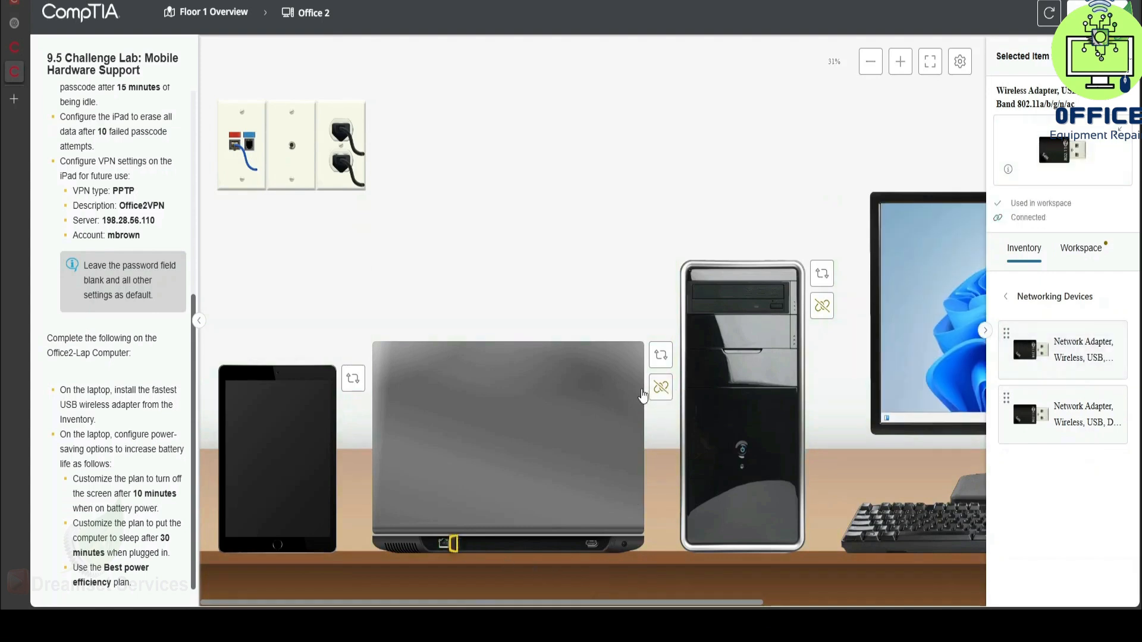
Turn the laptop back to its front view and enter the Office2-Lap desktop.
left_click(661, 357)
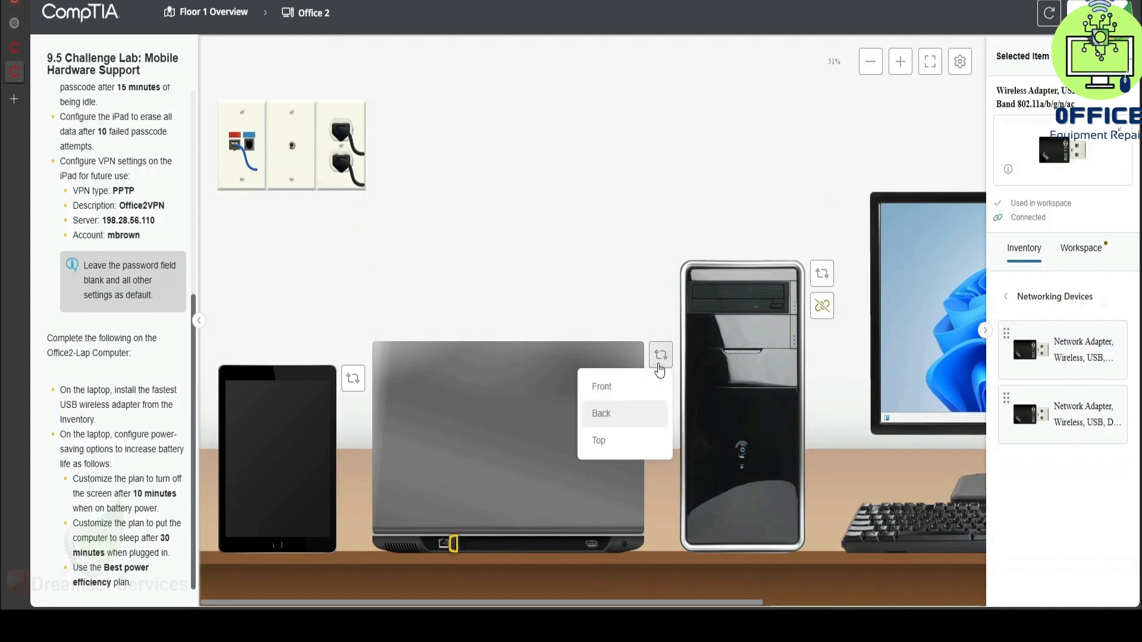
left_click(640, 397)
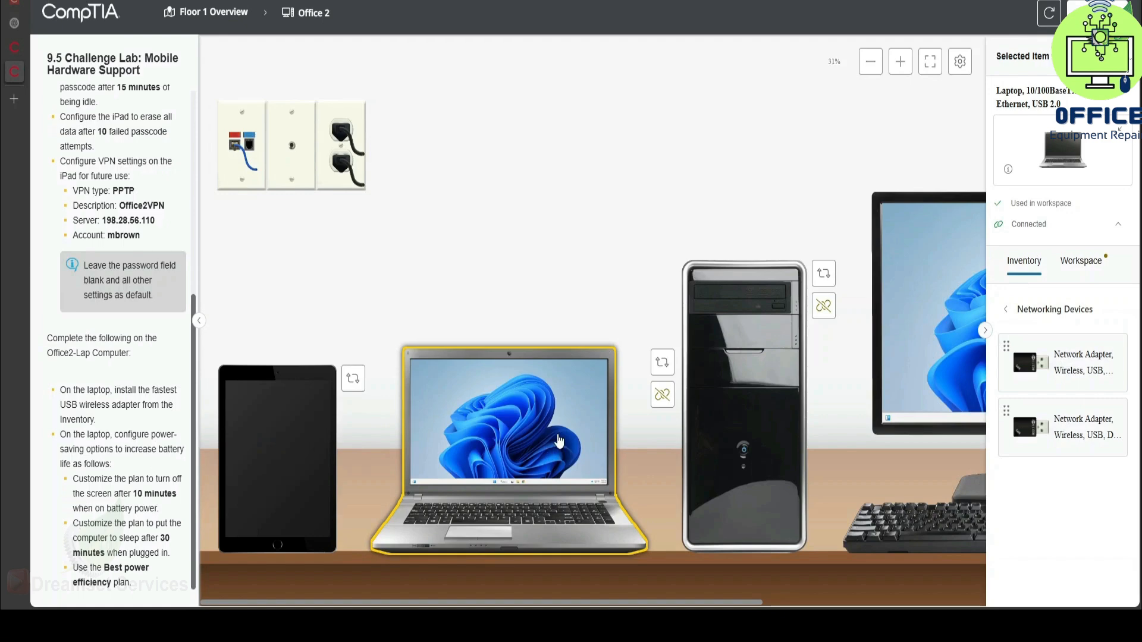
left_click(558, 441)
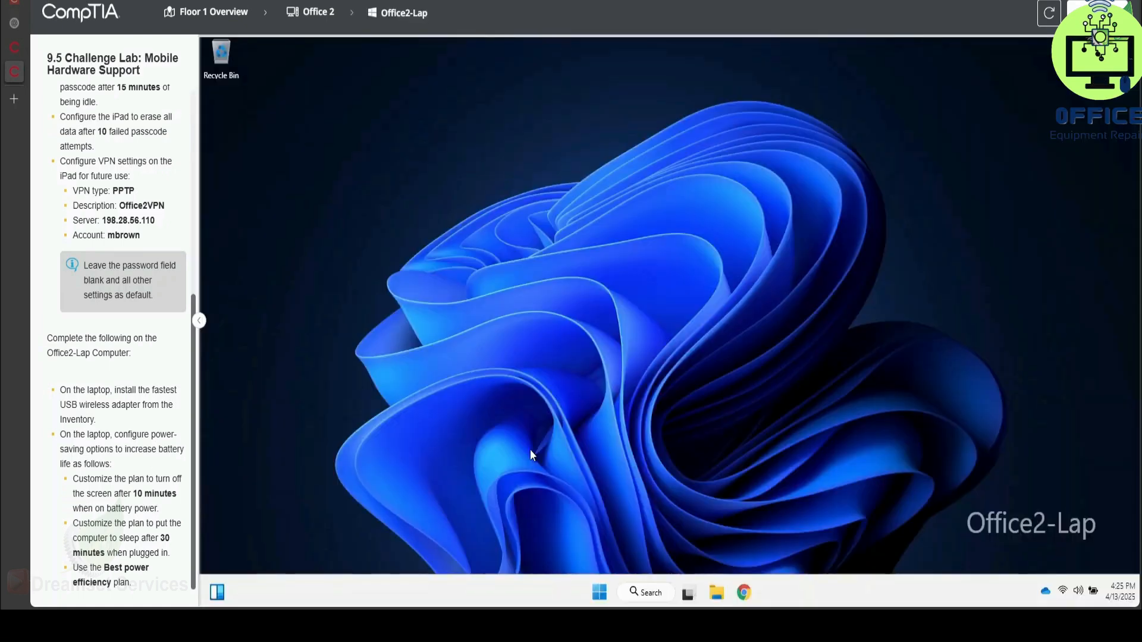
Check the laptop's Wi-Fi connection in the list of available wireless networks.
left_click(1062, 595)
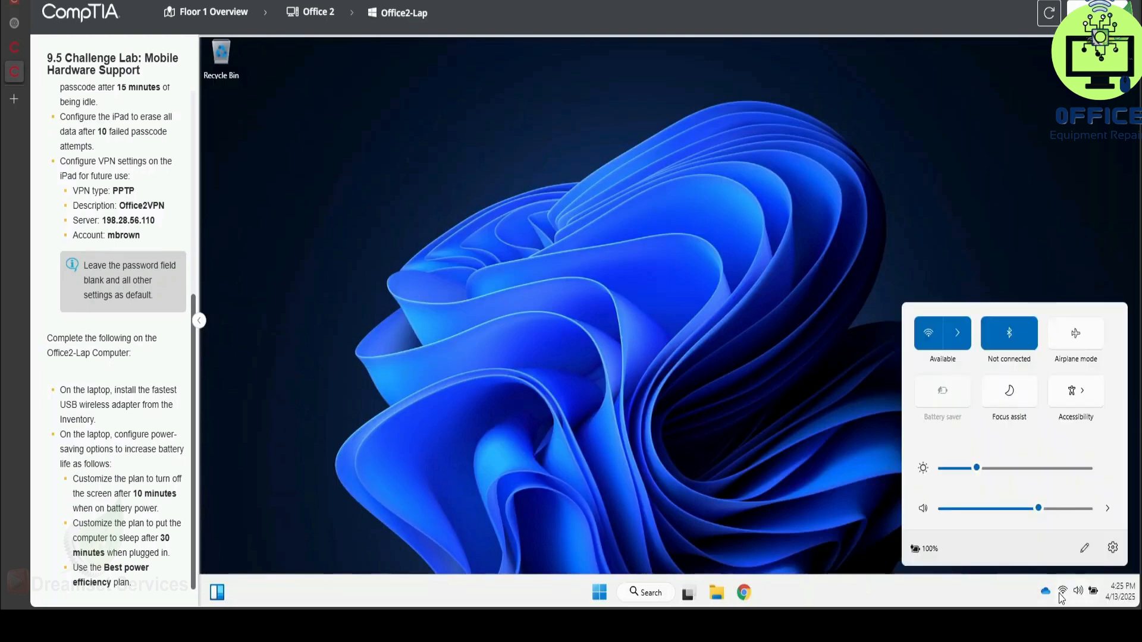
left_click(965, 345)
left_click(964, 341)
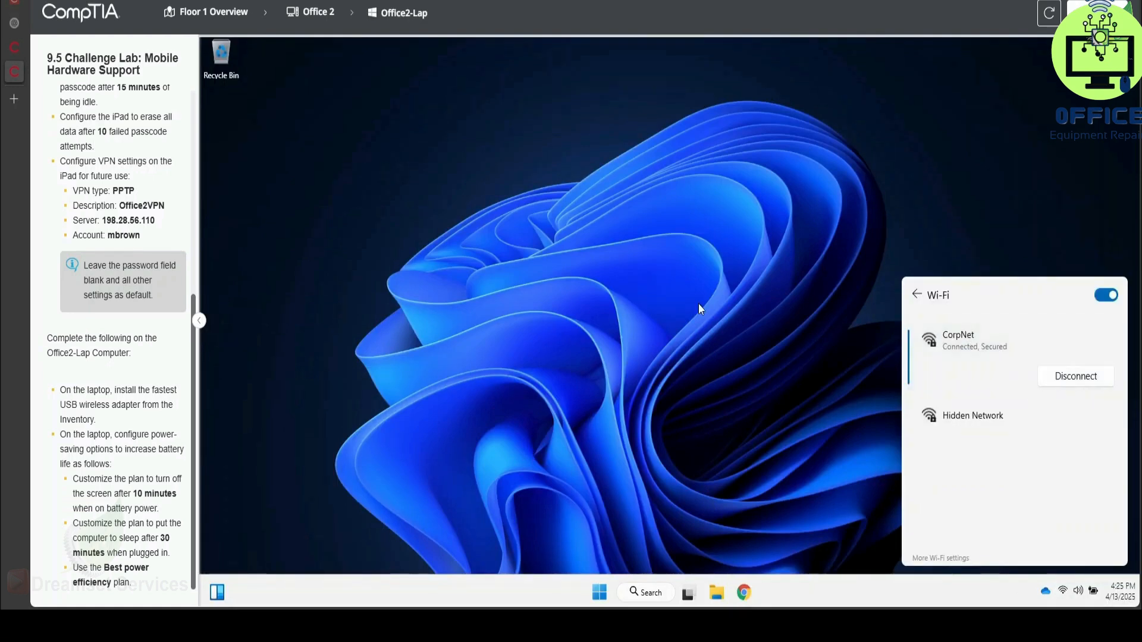
left_click(679, 304)
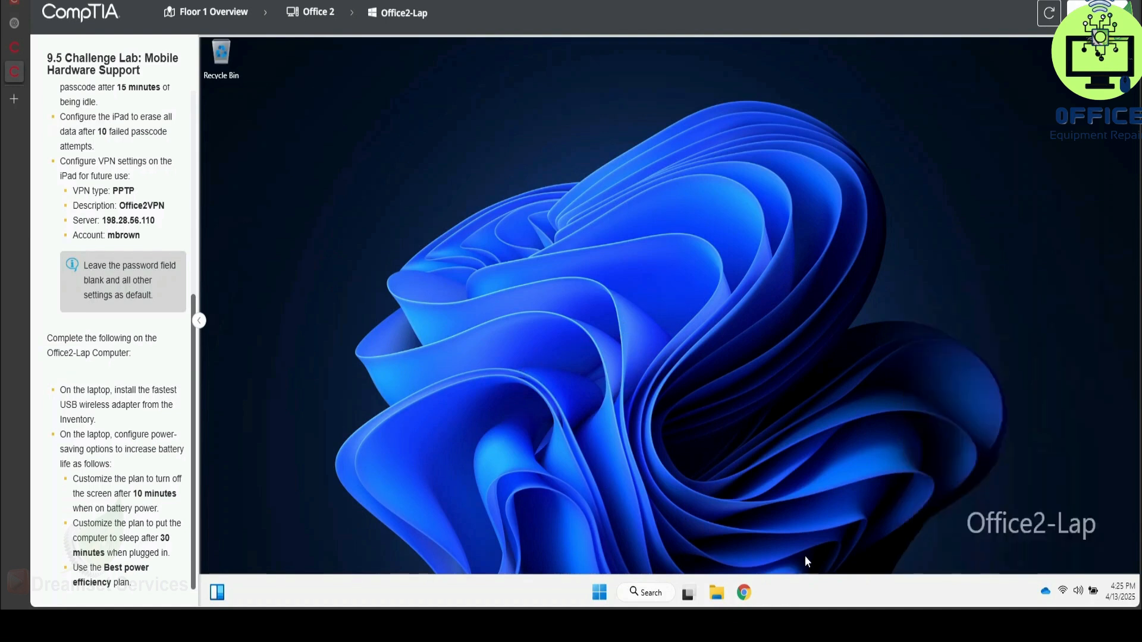
left_click(644, 593)
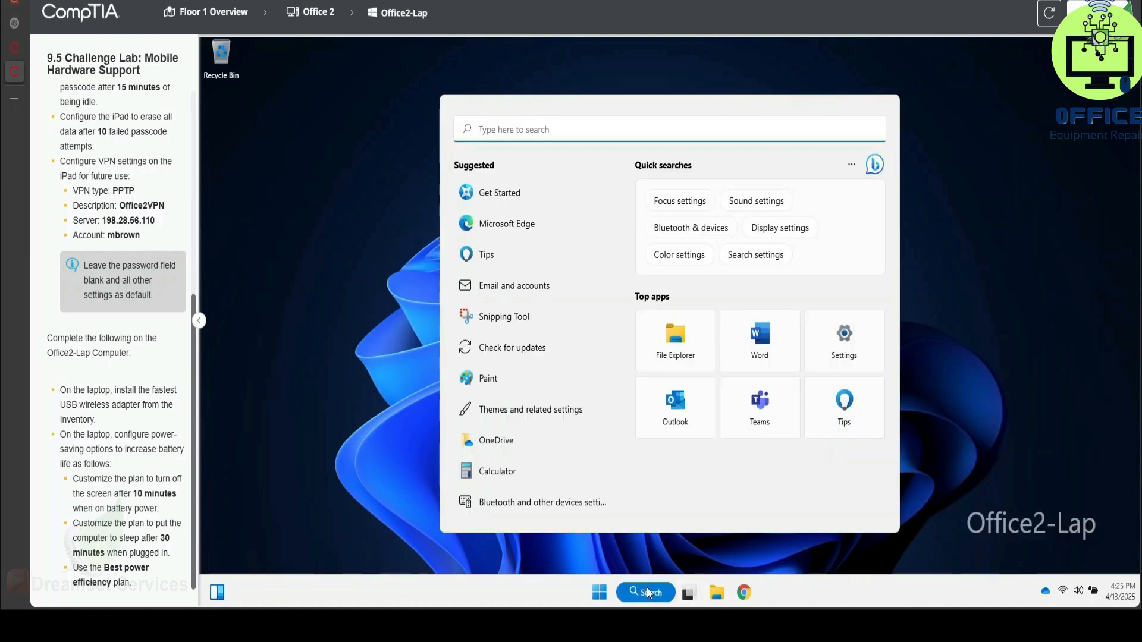
type("po")
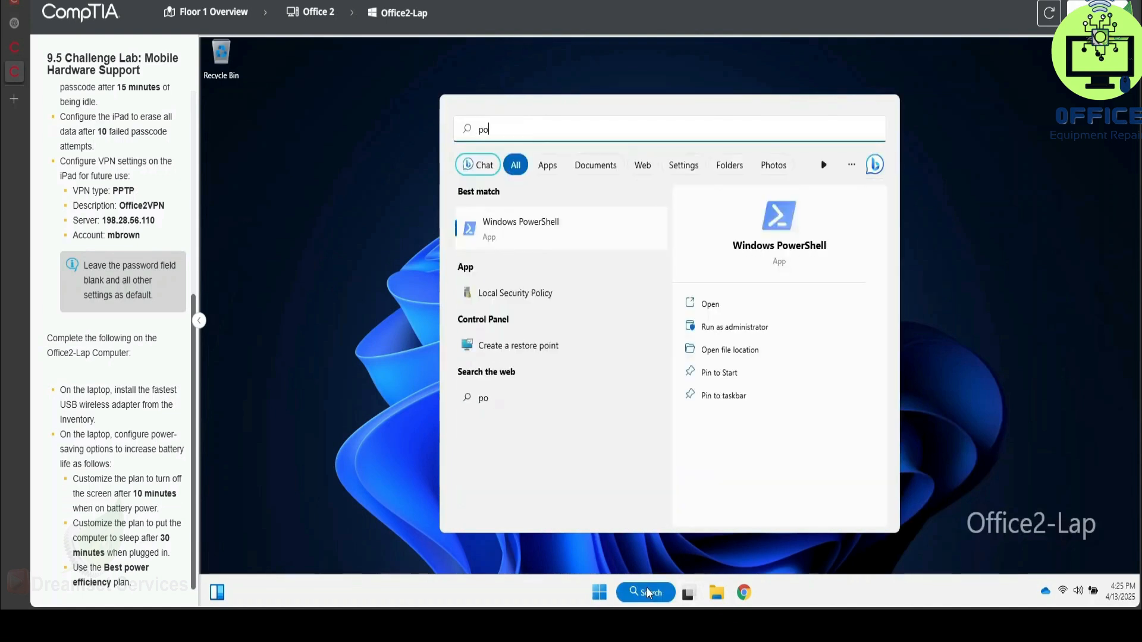
type("we")
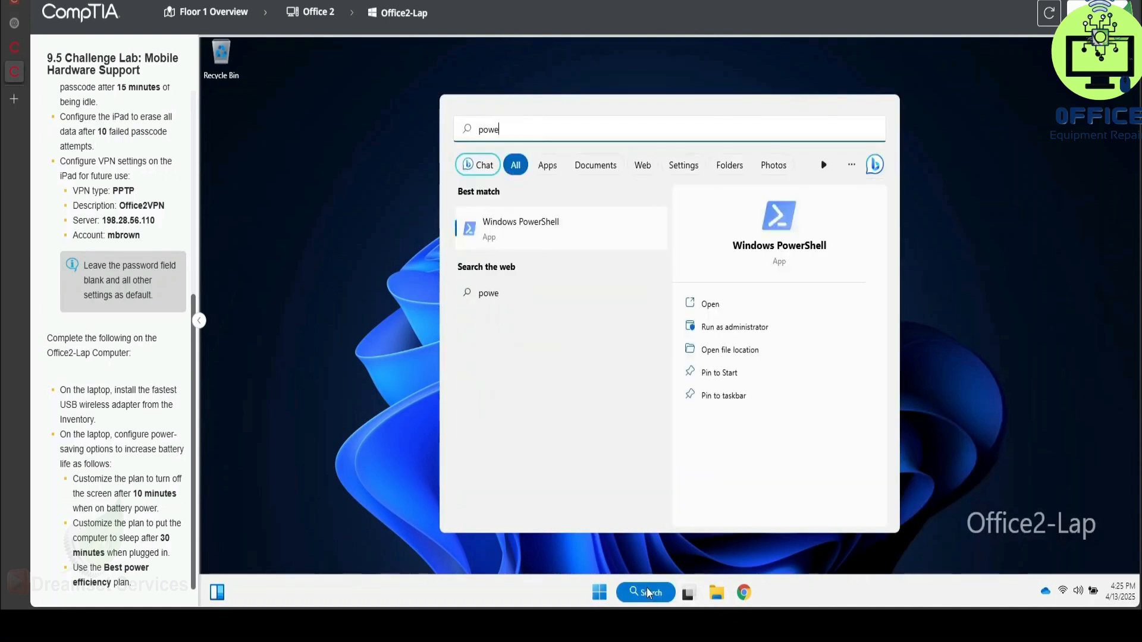
type("t")
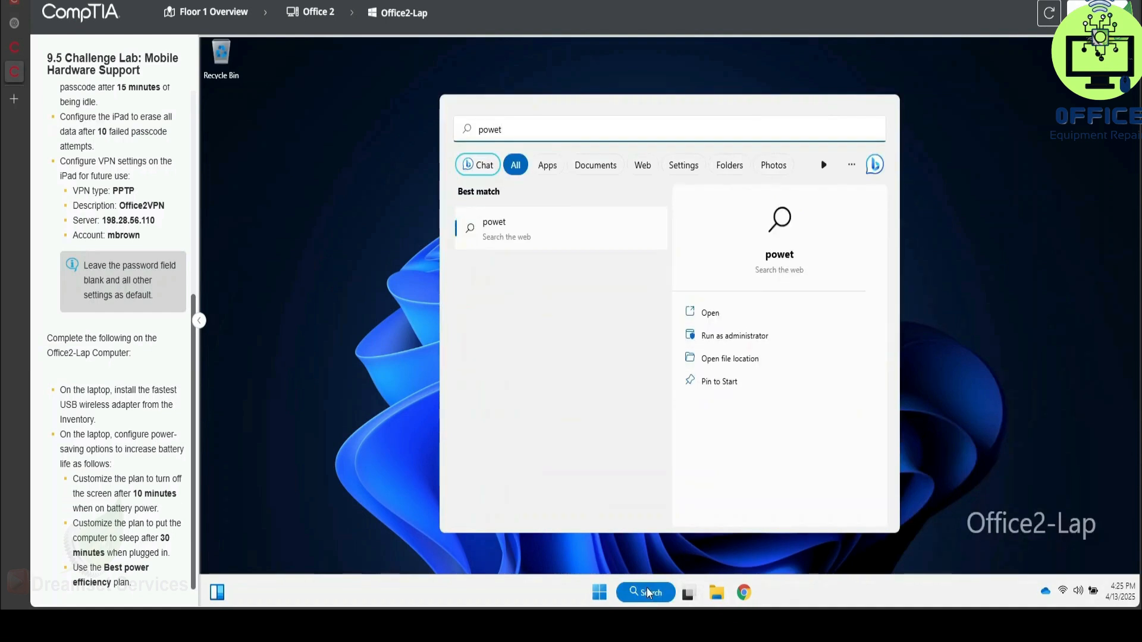
key("BackSpace")
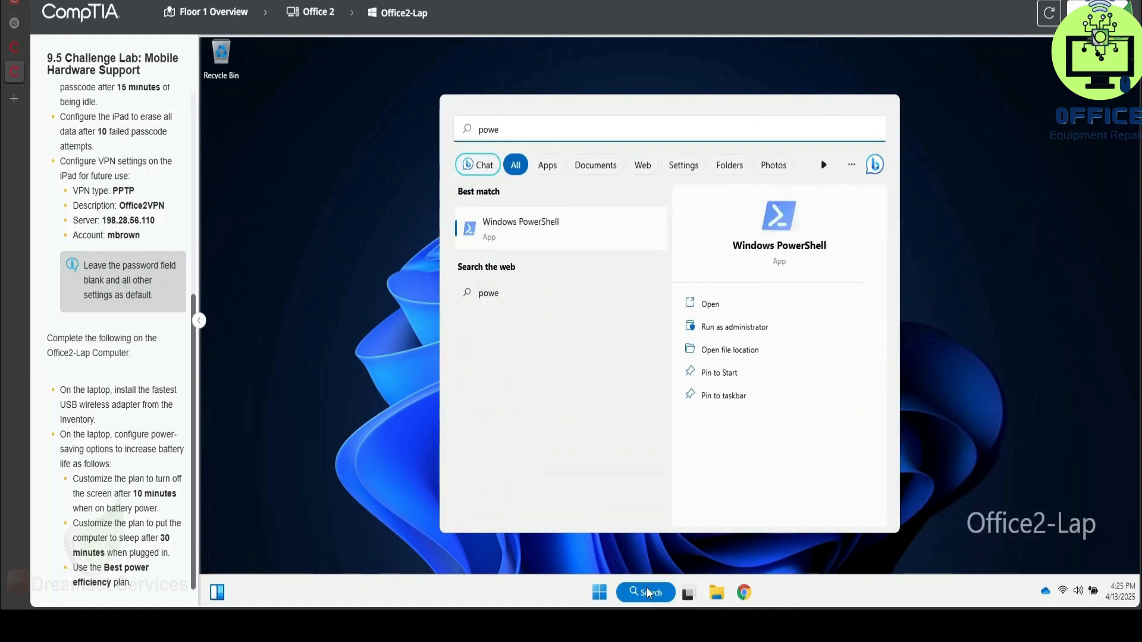
type("r")
key("Return")
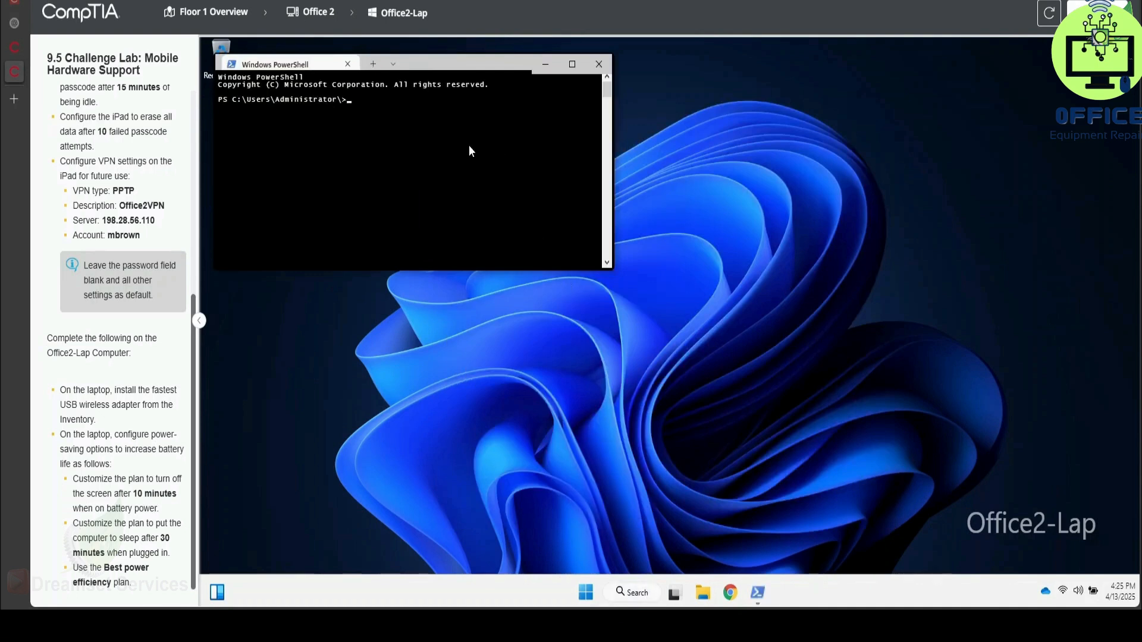
left_click(599, 63)
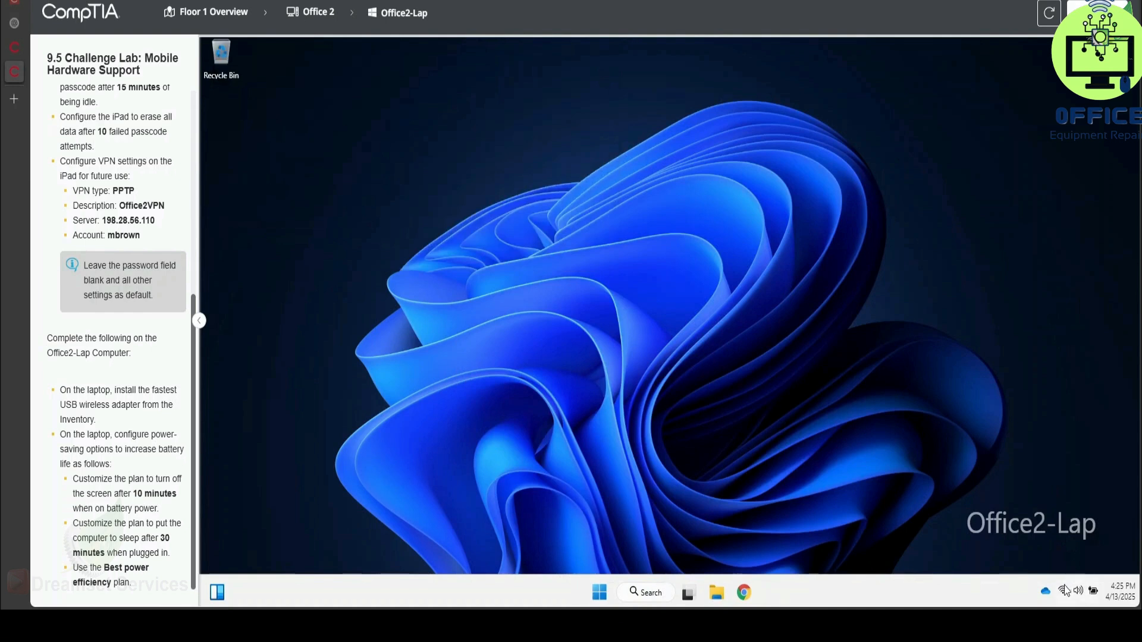
left_click(659, 593)
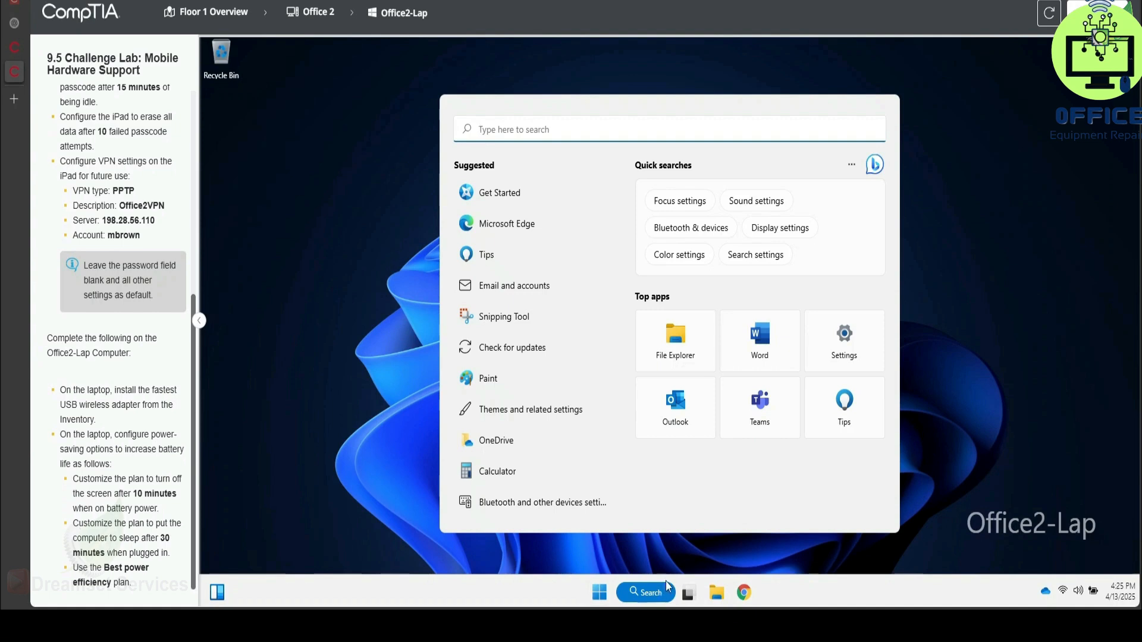
right_click(1070, 597)
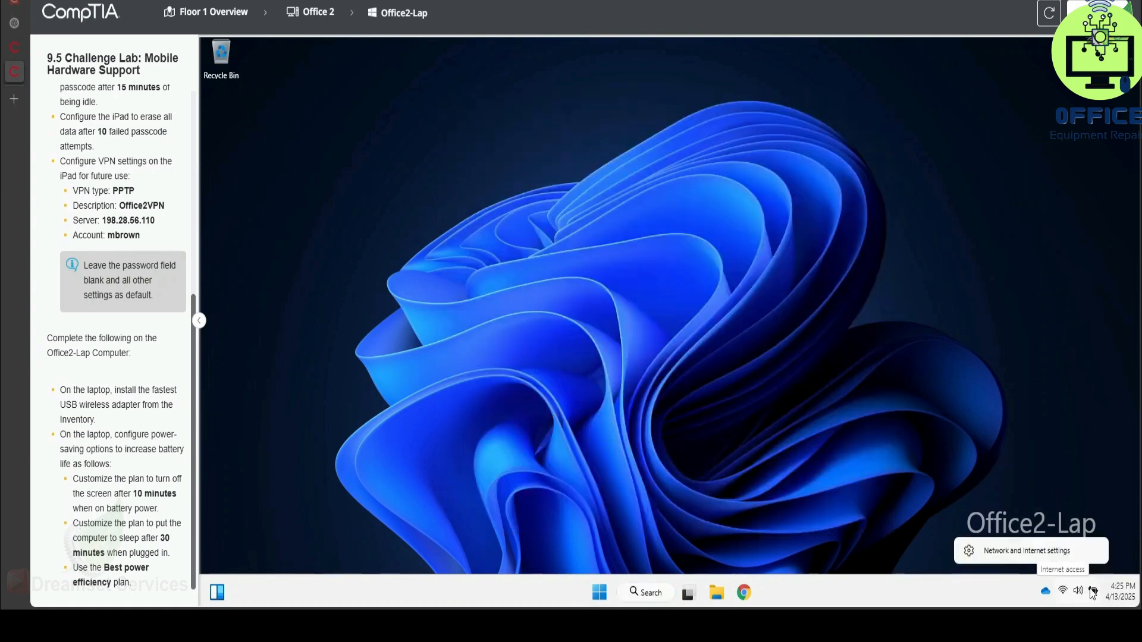
Open the laptop's power and sleep settings in a maximized window and set the power mode to Best power efficiency.
left_click(1094, 592)
right_click(1094, 593)
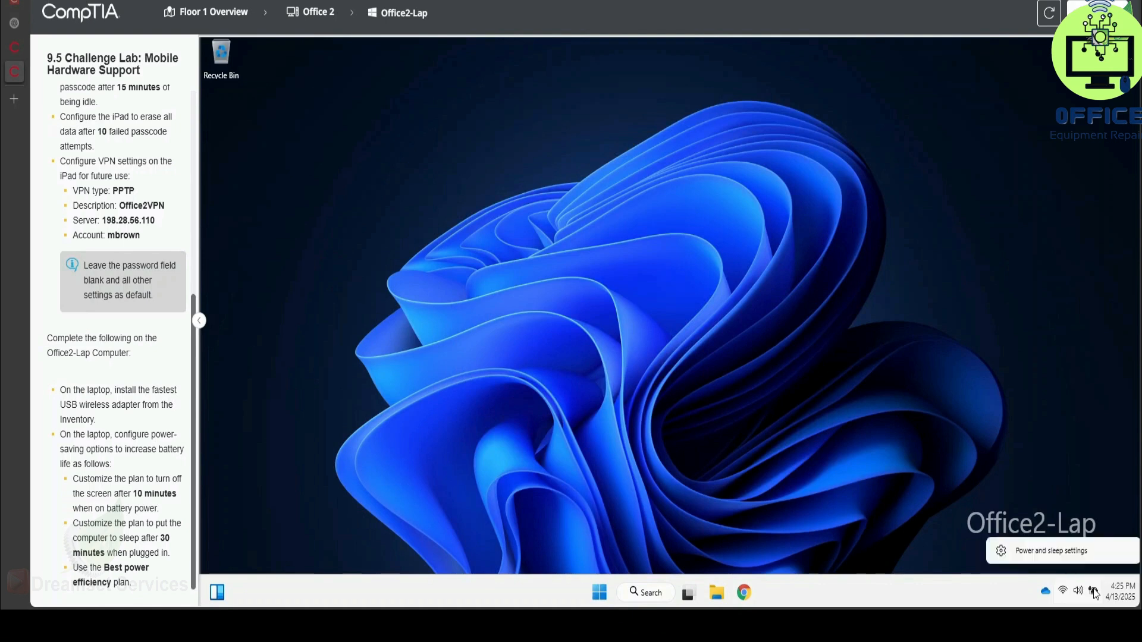
left_click(1059, 551)
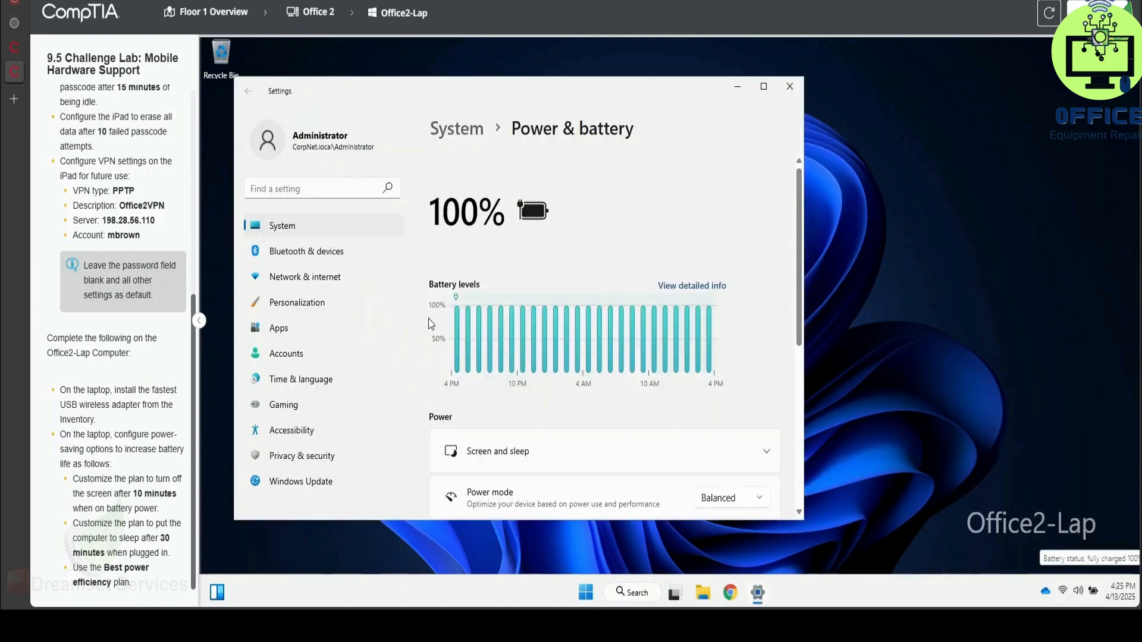
left_click(765, 88)
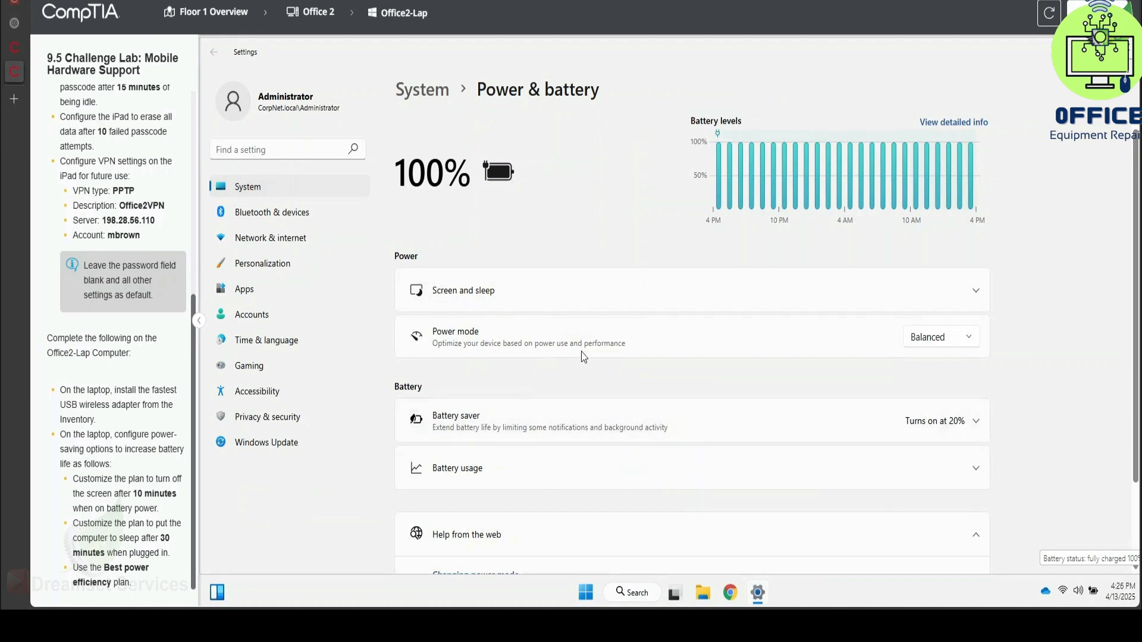
left_click(955, 340)
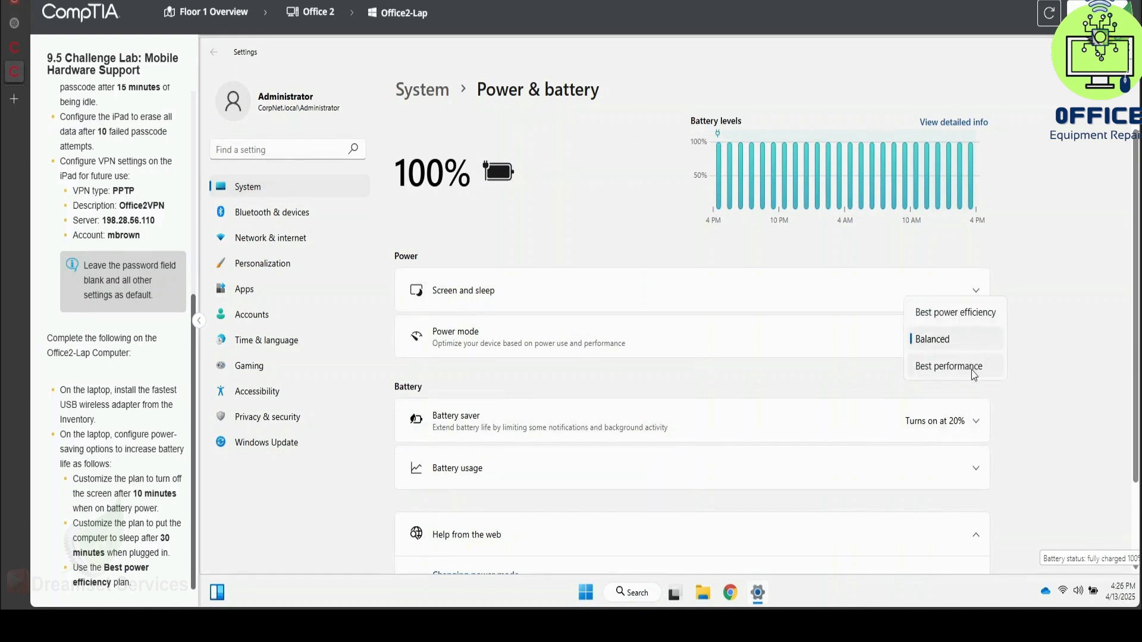
left_click(964, 315)
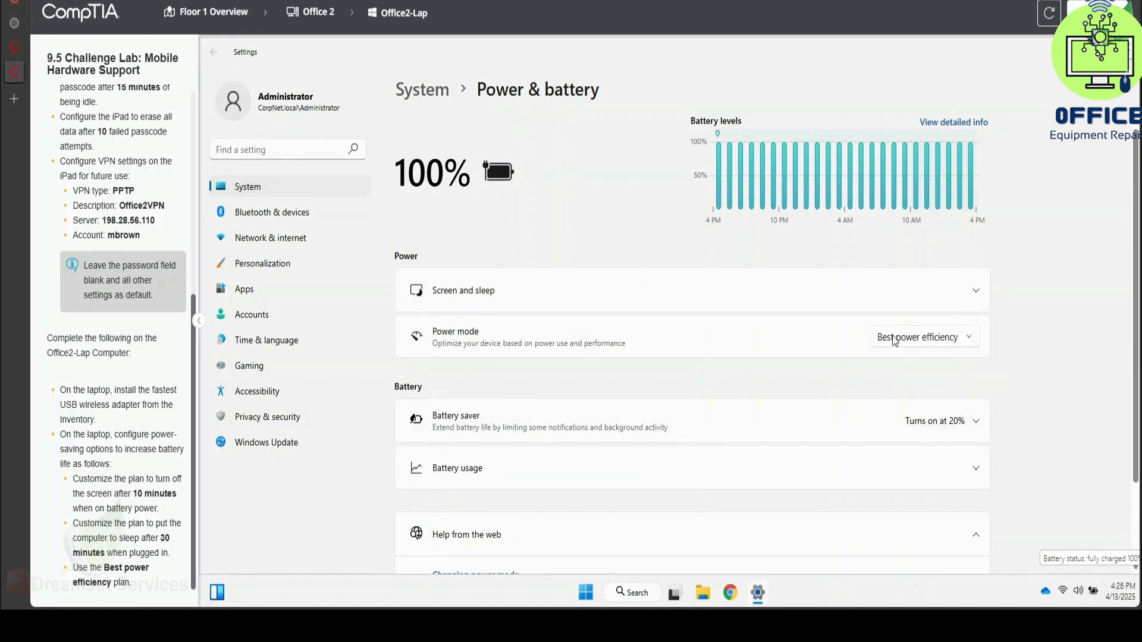
Set the screen to turn off after 10 minutes on battery power and the device to sleep after 30 minutes when plugged in.
left_click(541, 301)
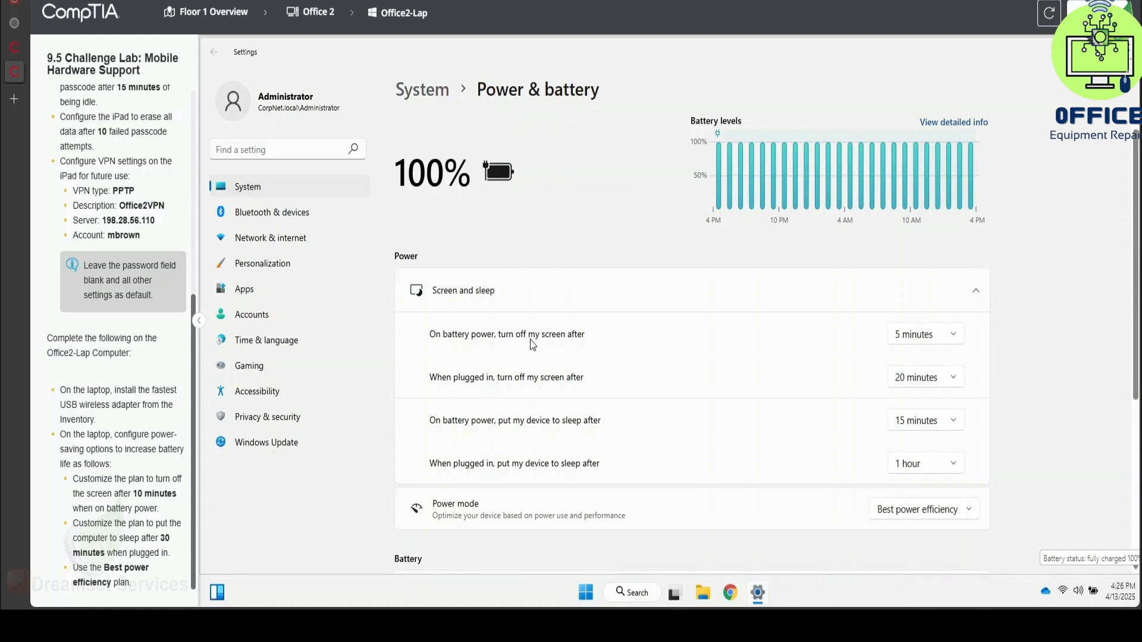
left_click(958, 334)
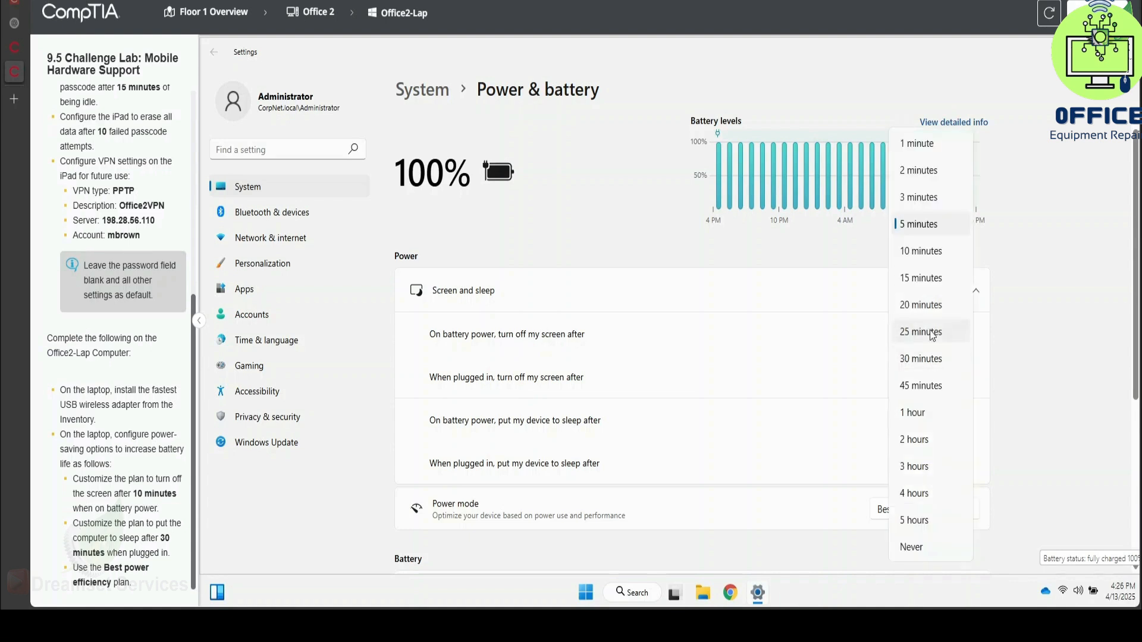
left_click(922, 251)
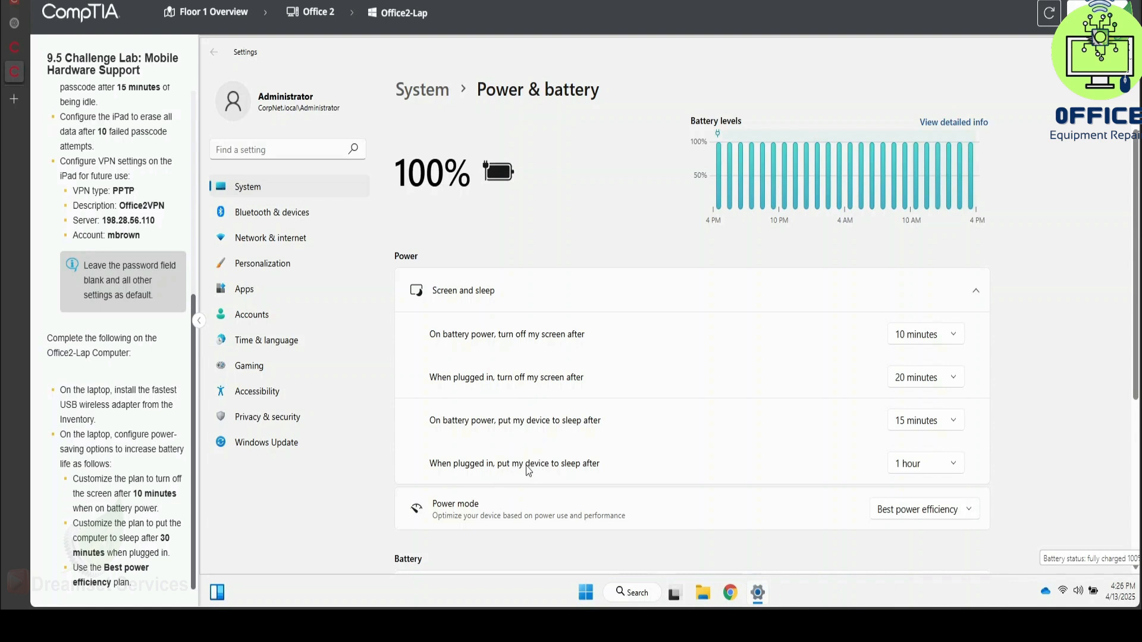
left_click(954, 466)
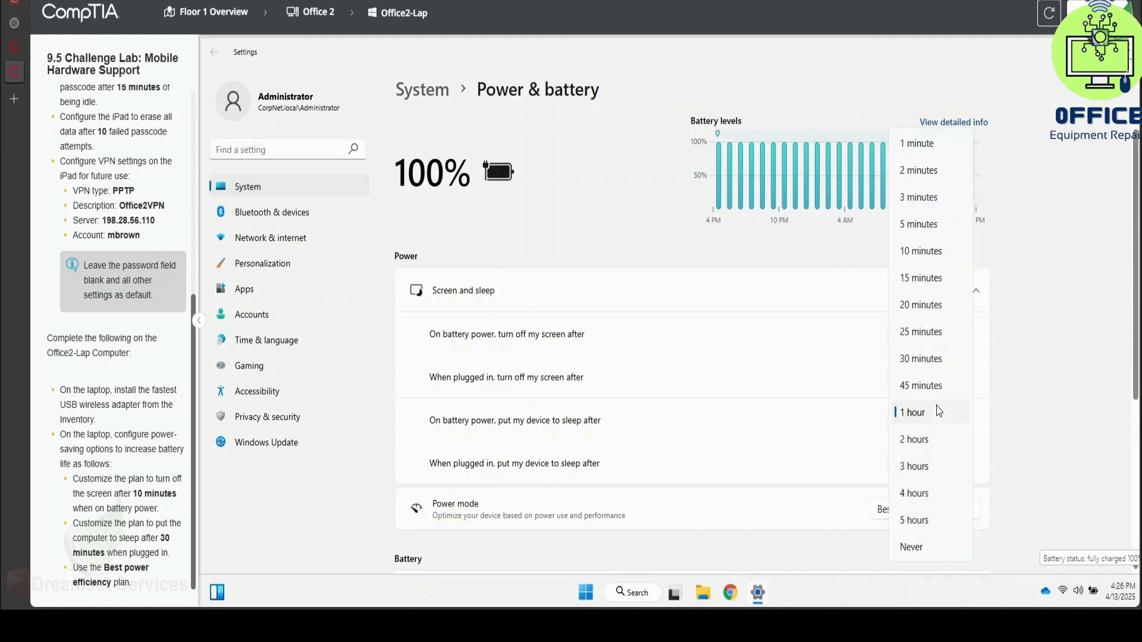
left_click(932, 359)
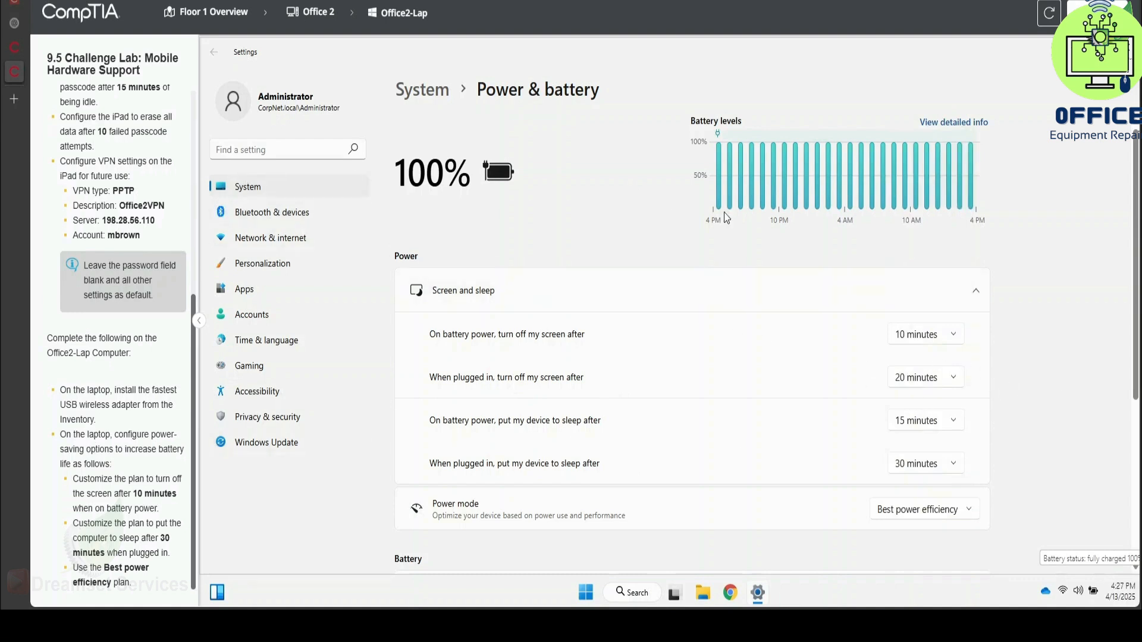
Look over the remaining power and battery settings and submit the lab for a score.
scroll(572, 373, "down", 3)
scroll(572, 371, "down", 2)
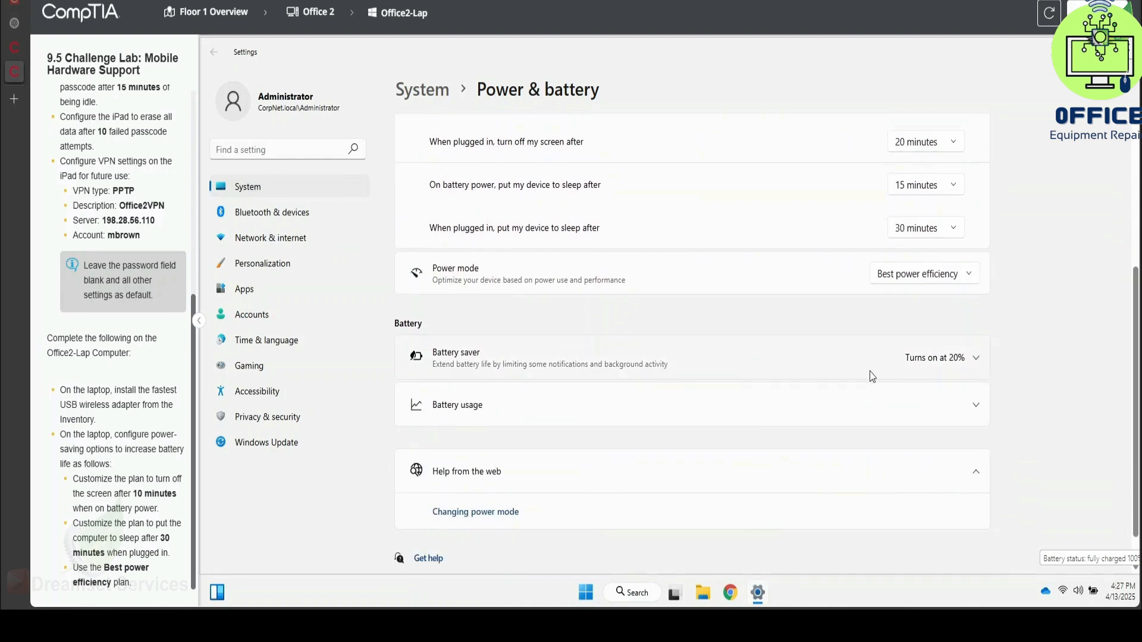
scroll(659, 373, "down", 1)
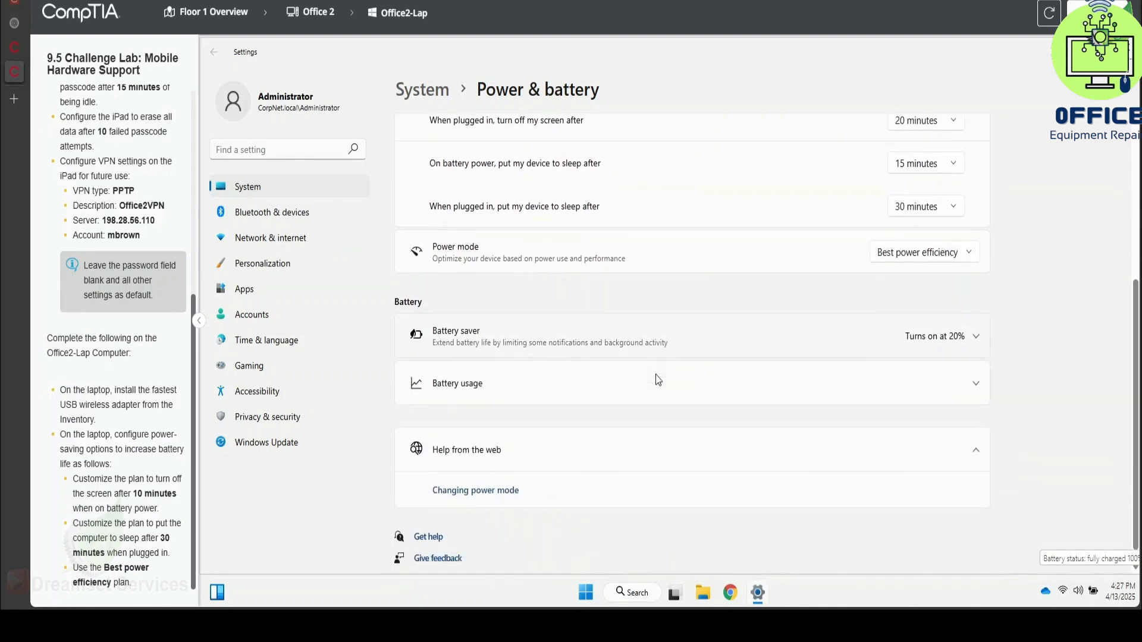
scroll(801, 408, "up", 5)
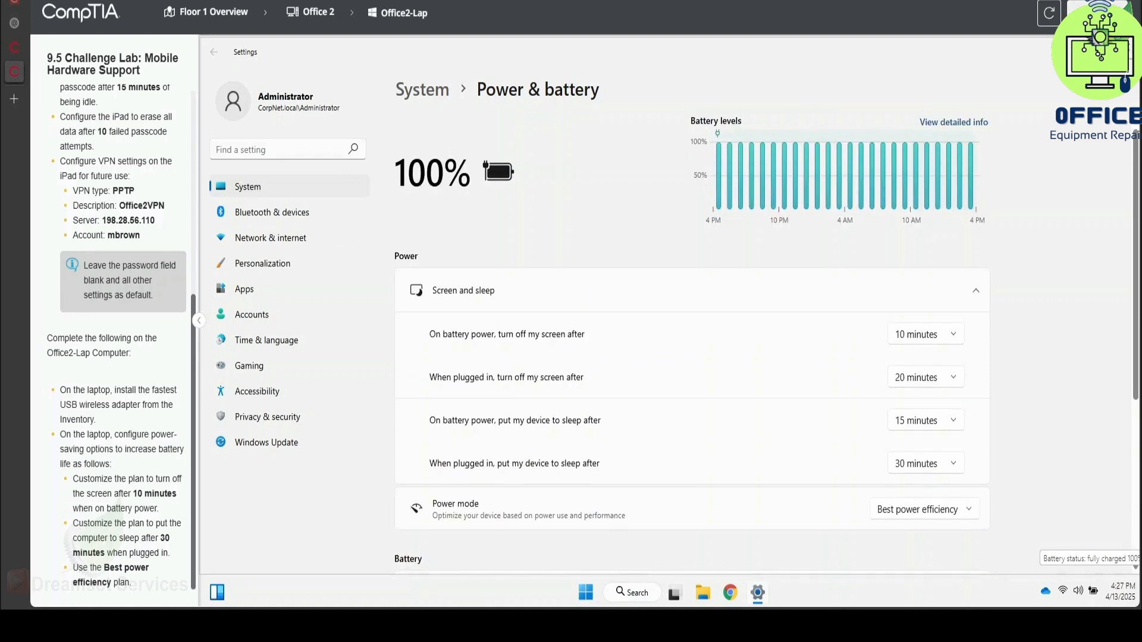
left_click(1098, 14)
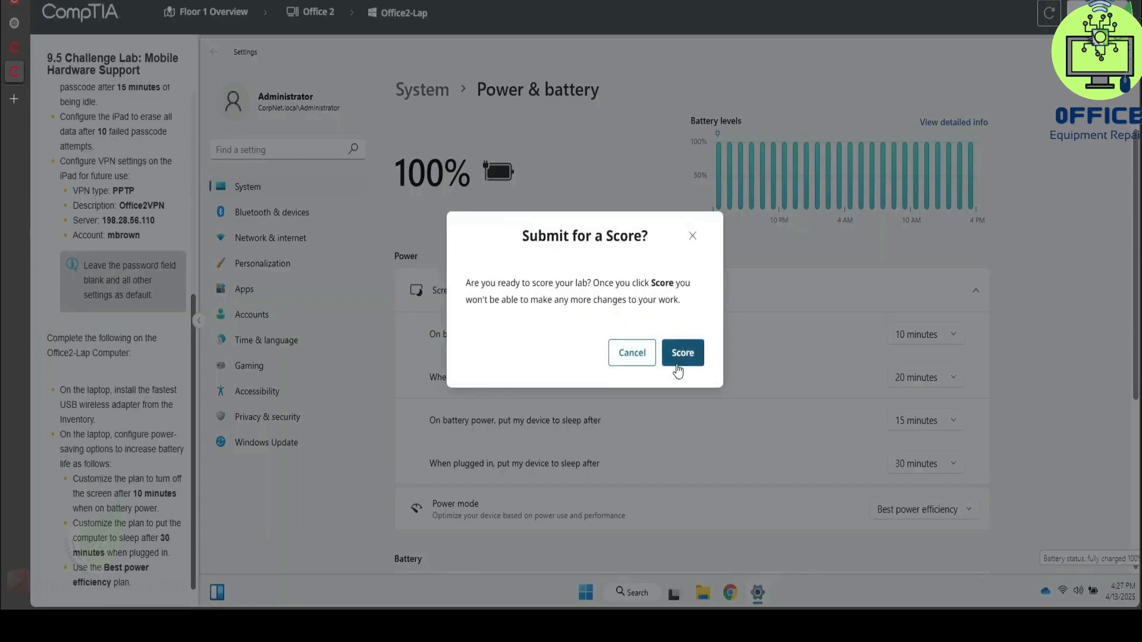
left_click(685, 359)
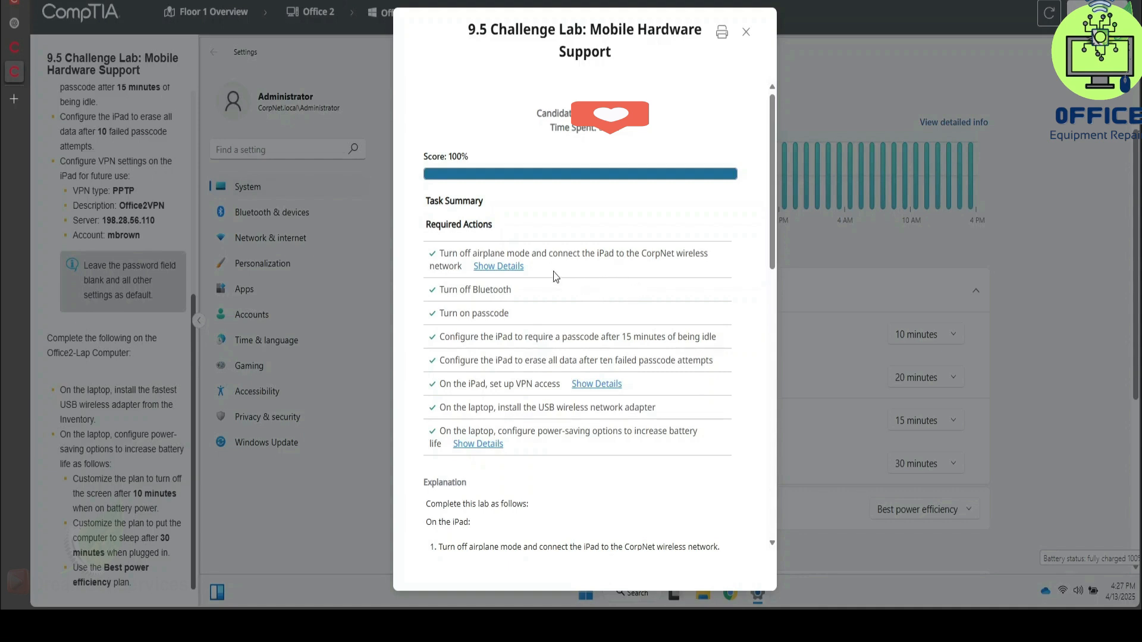
Examine the score report's details for the CorpNet connection, the iPad VPN setup and the laptop power-saving tasks.
left_click(499, 267)
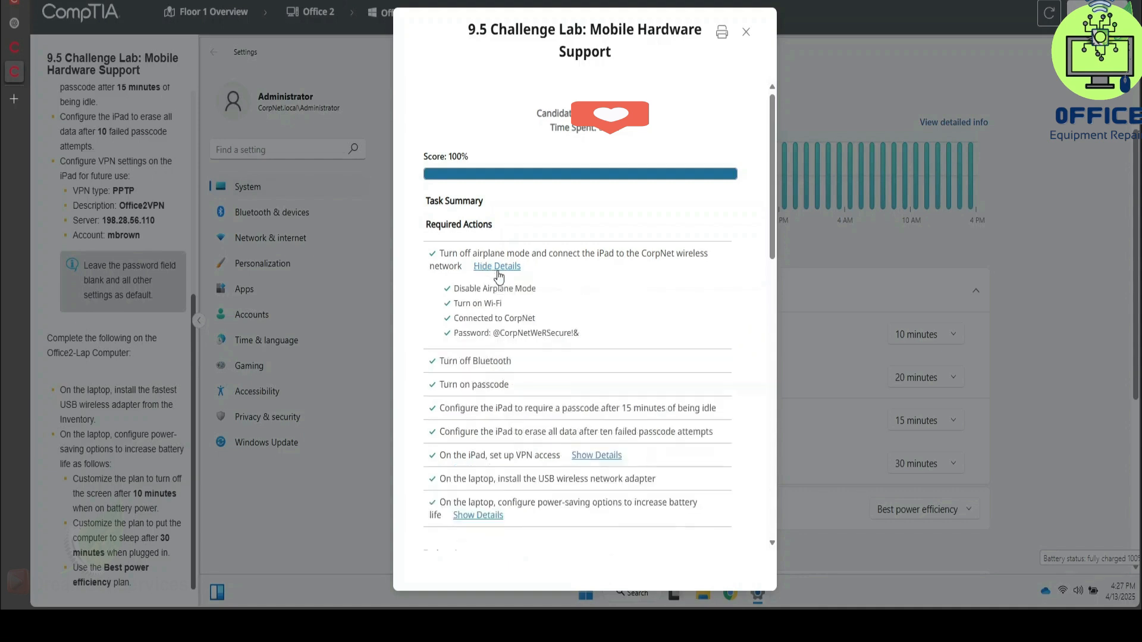
scroll(568, 297, "down", 1)
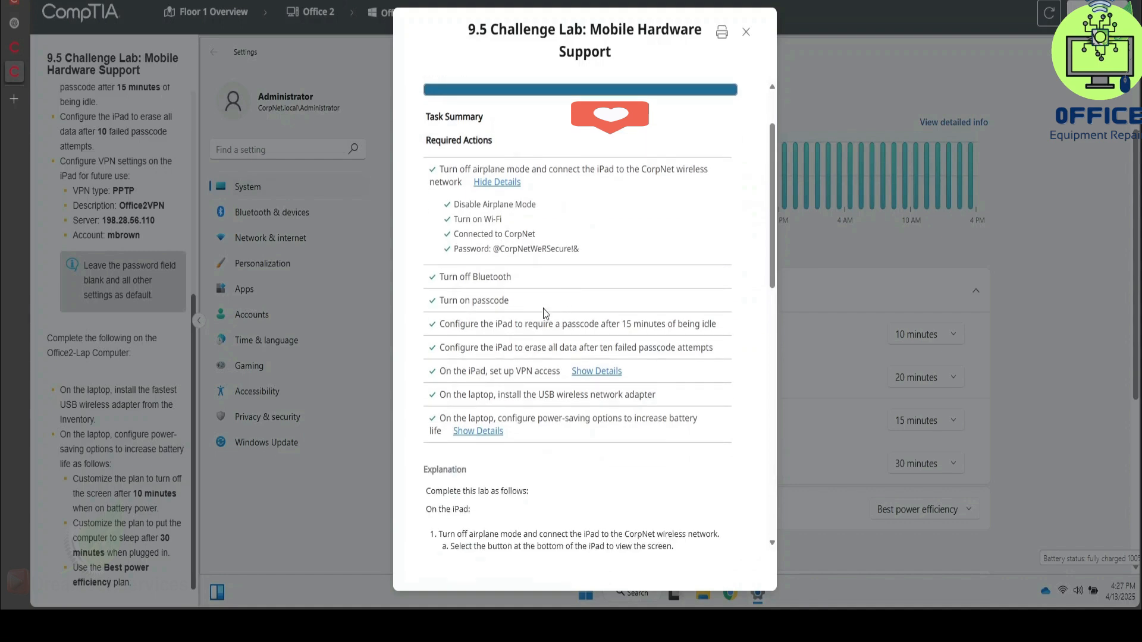
left_click(606, 374)
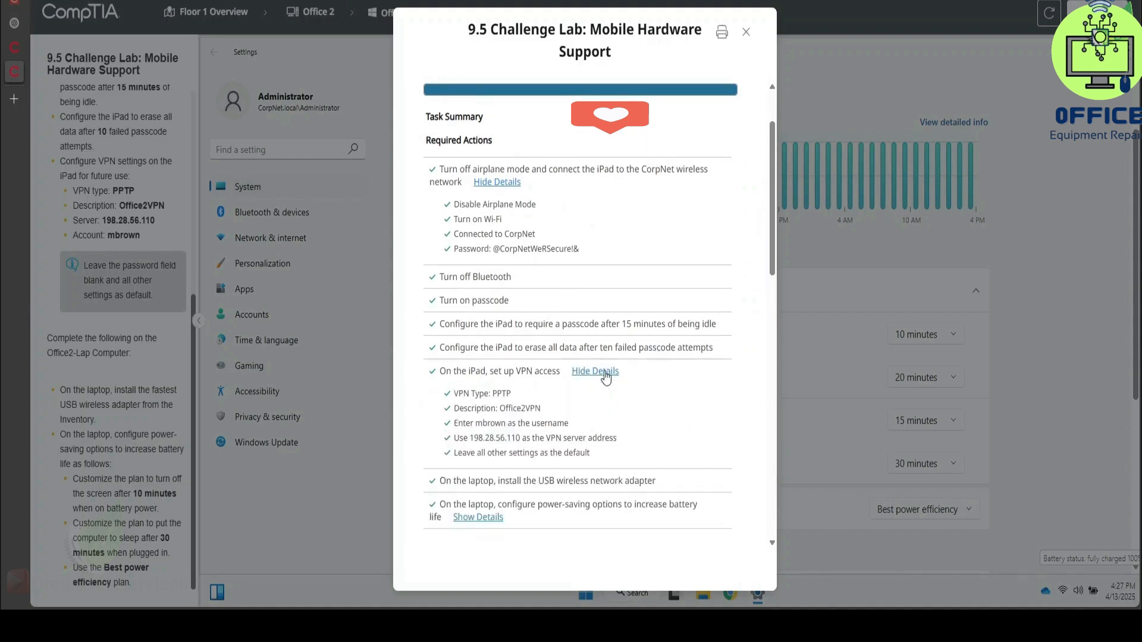
scroll(605, 374, "down", 2)
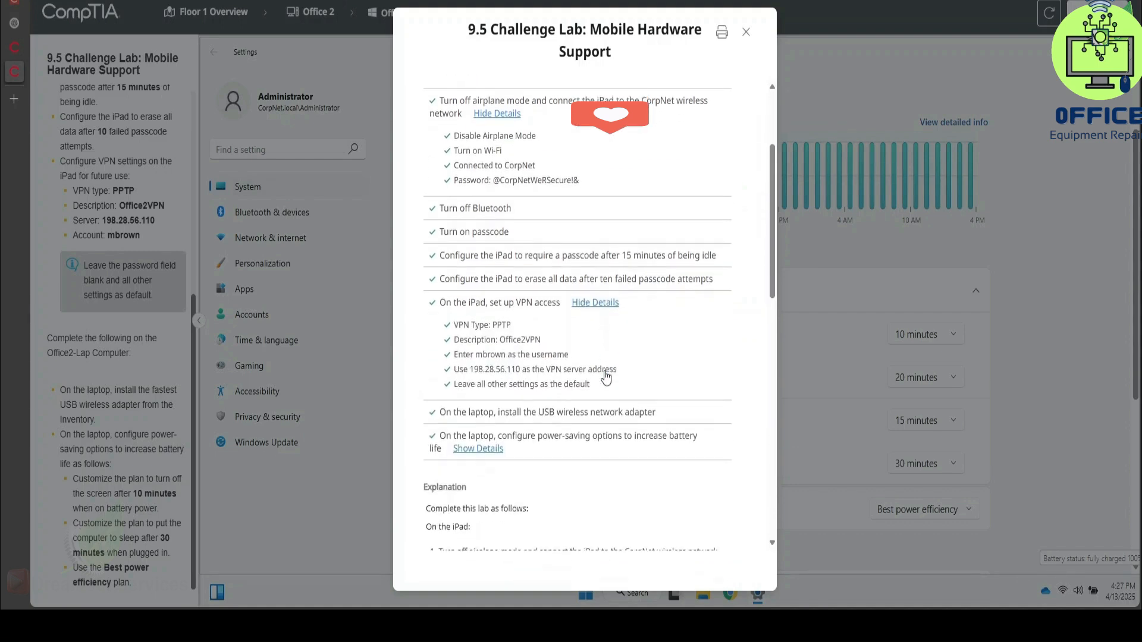
left_click(478, 400)
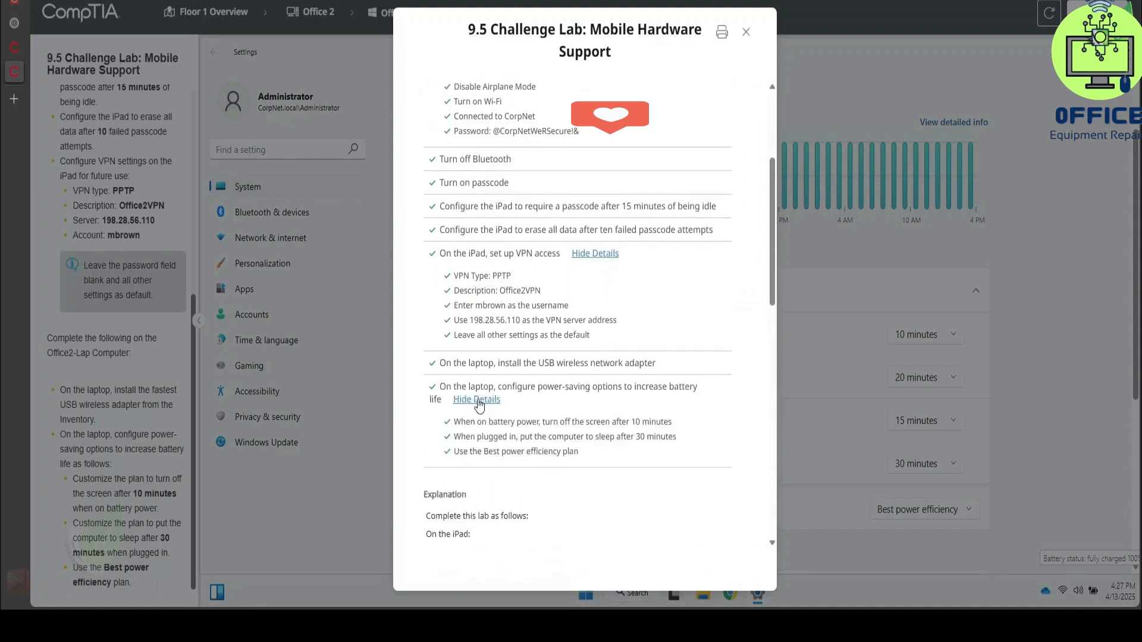
Read through the score report's explanation of the lab procedures for the iPad and the Office2-Lap computer.
scroll(523, 395, "down", 4)
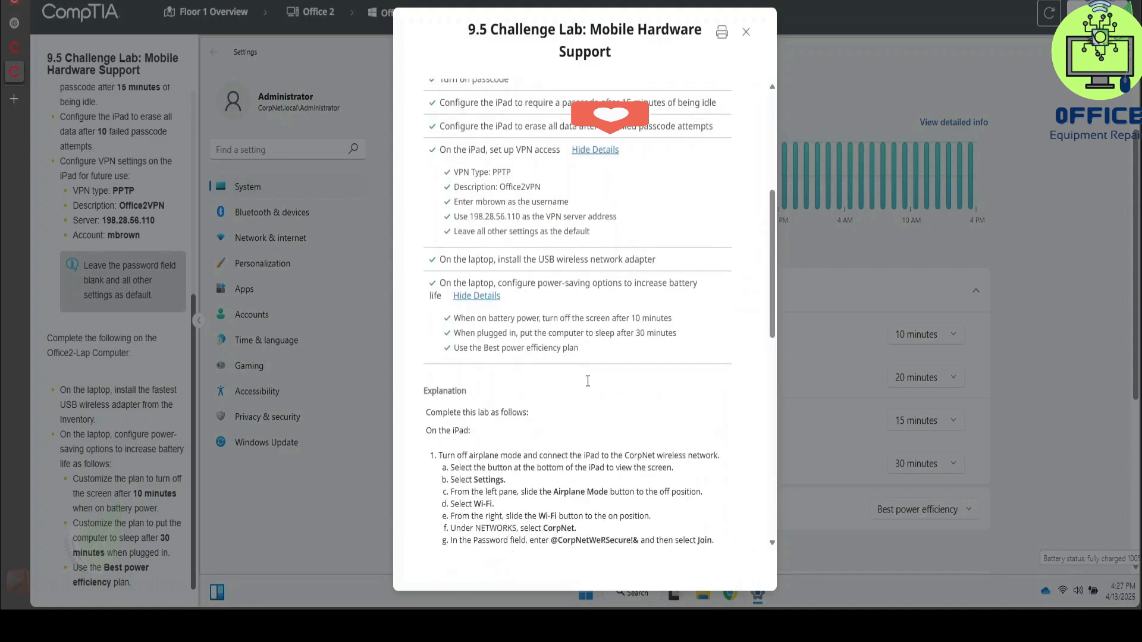
scroll(588, 381, "down", 1)
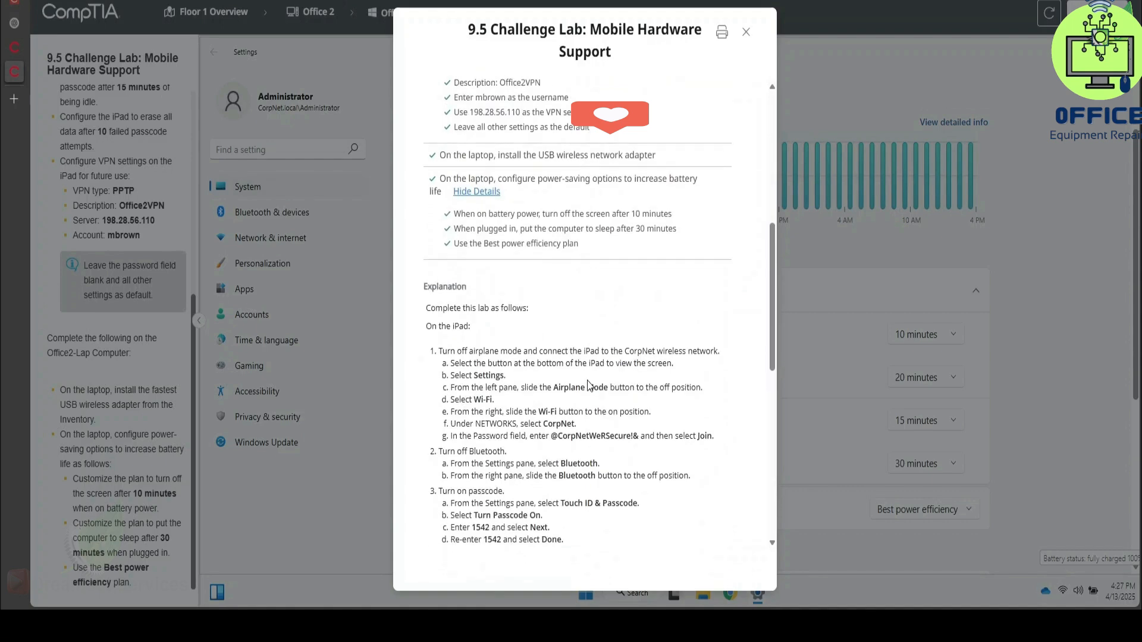
scroll(588, 384, "down", 1)
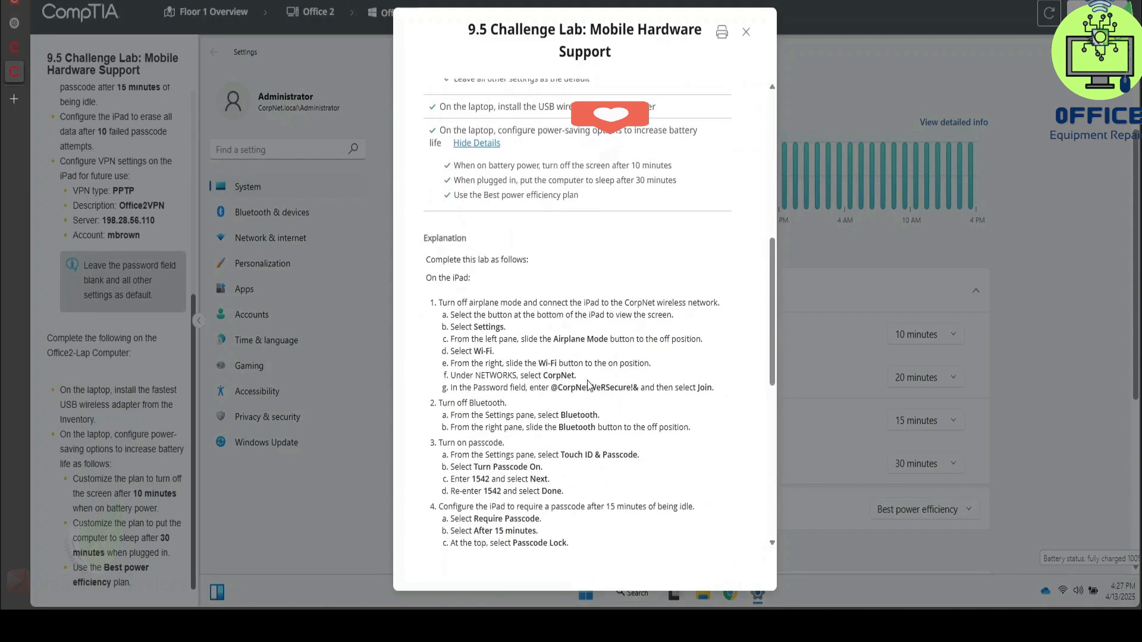
scroll(588, 381, "down", 1)
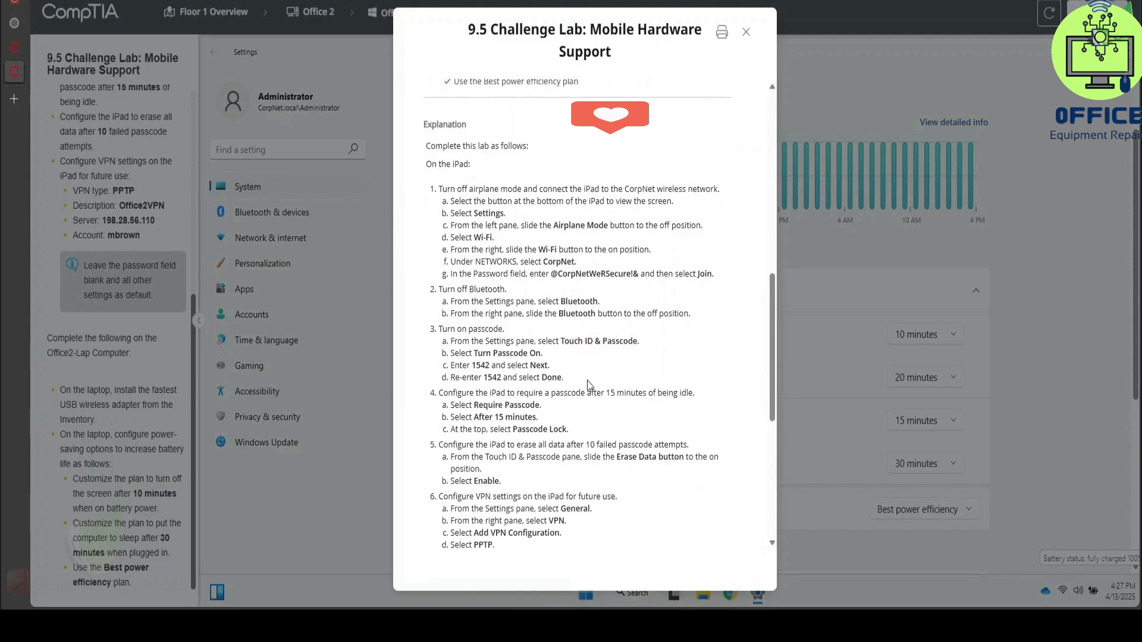
scroll(588, 385, "down", 1)
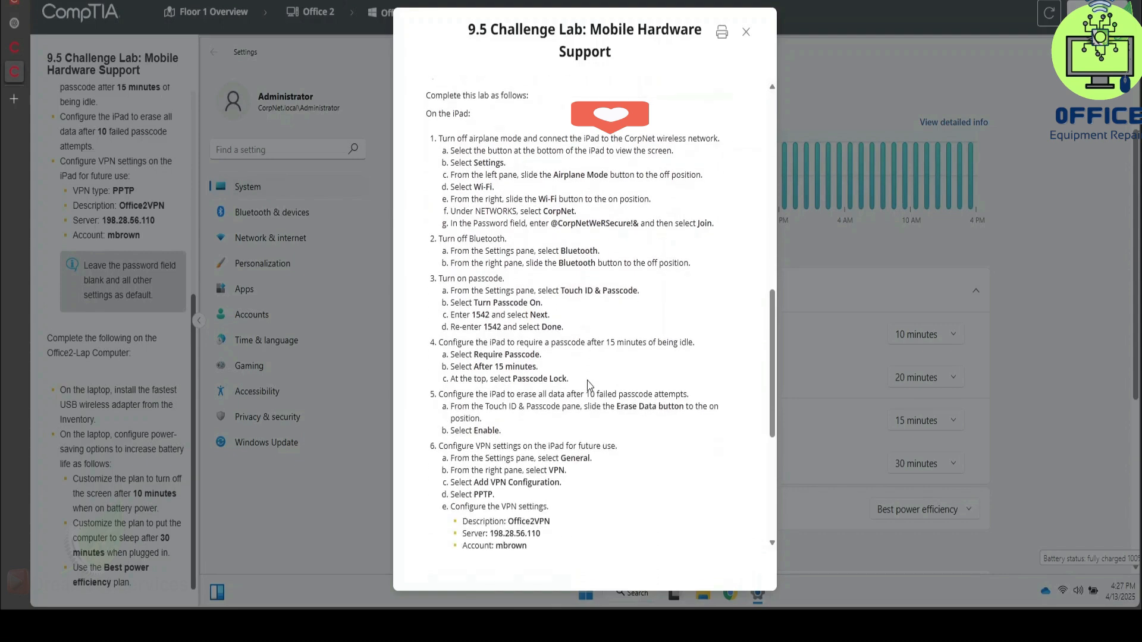
scroll(587, 385, "down", 3)
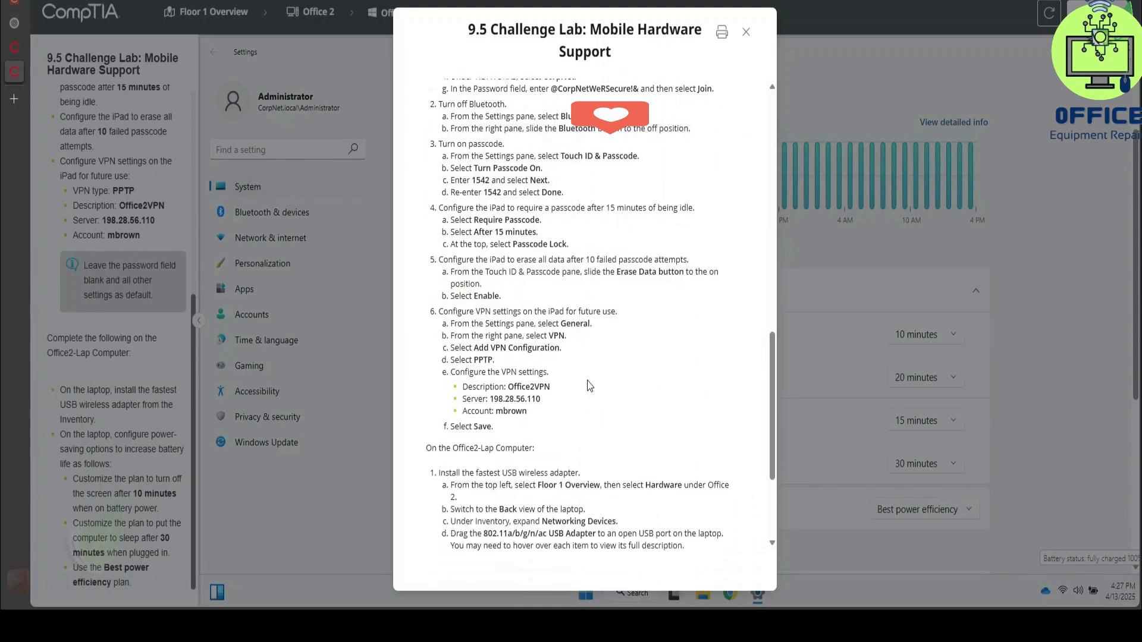
scroll(588, 385, "down", 2)
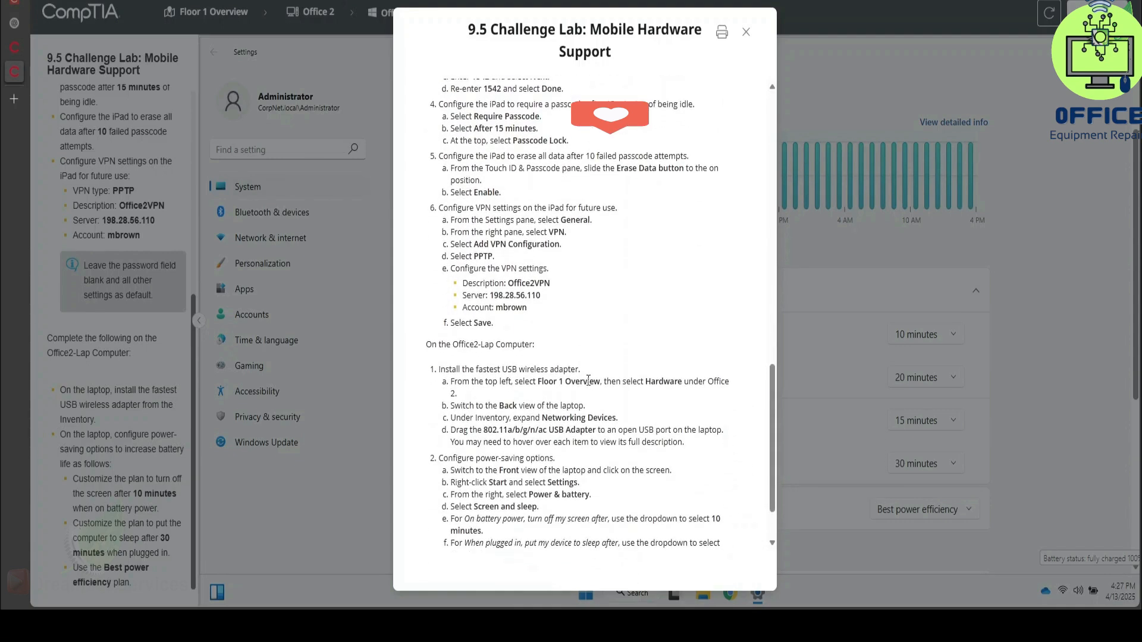
scroll(588, 380, "down", 2)
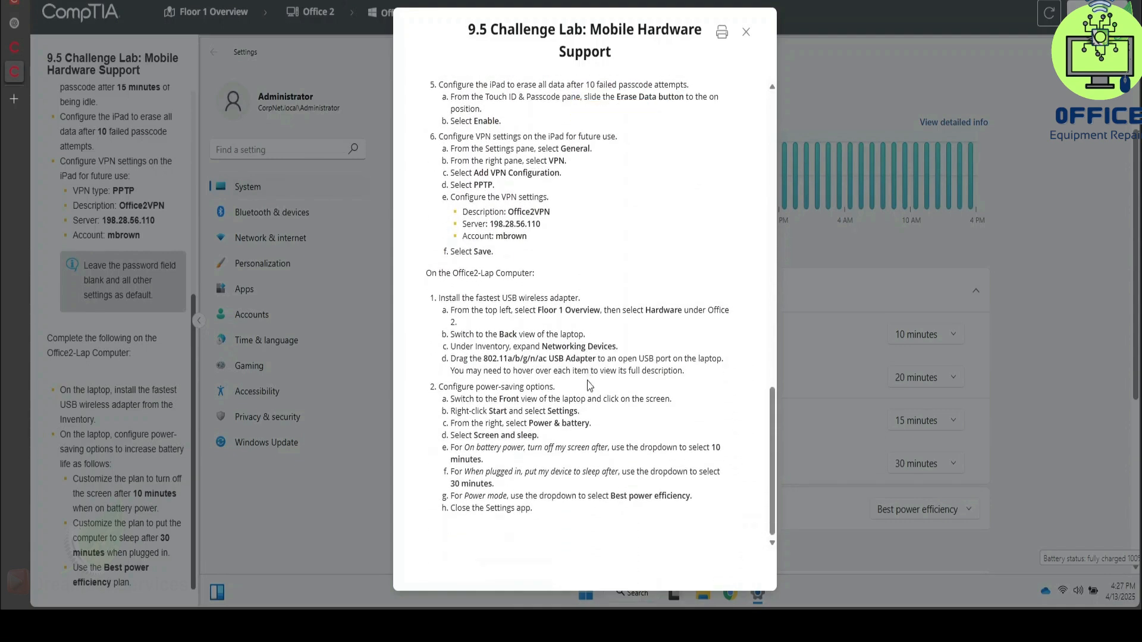